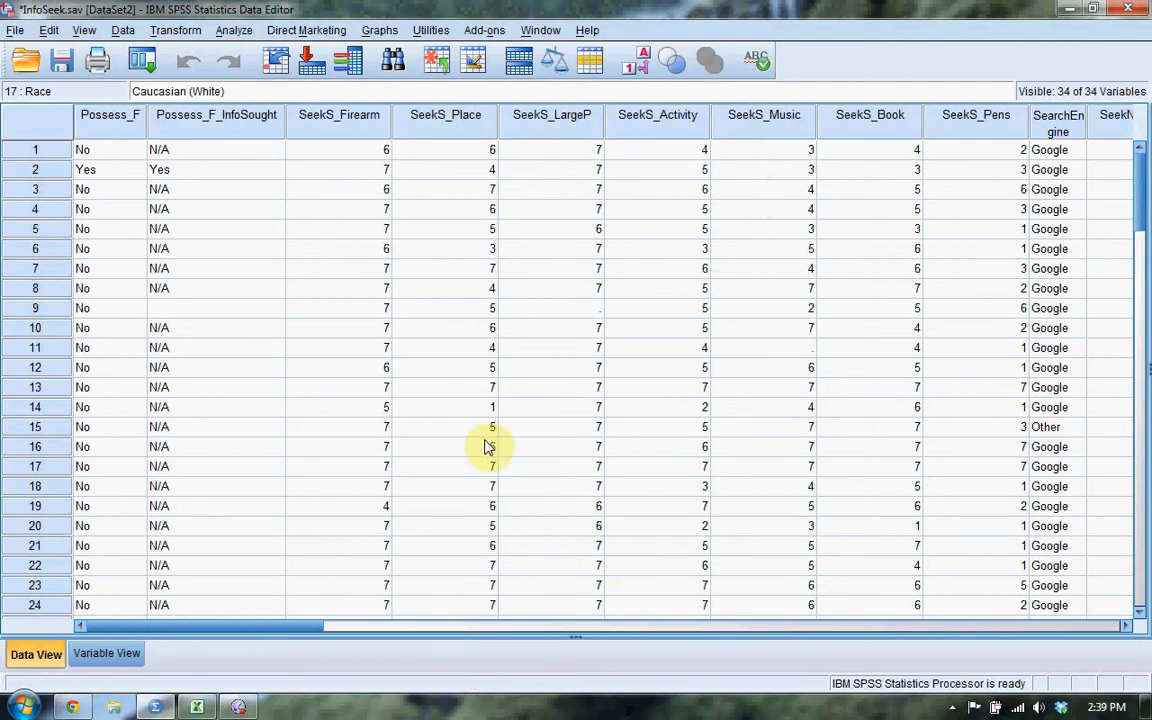
Open the Independent-Samples T Test and clear the existing Gender grouping variable and Political Violence test variable.
click(233, 30)
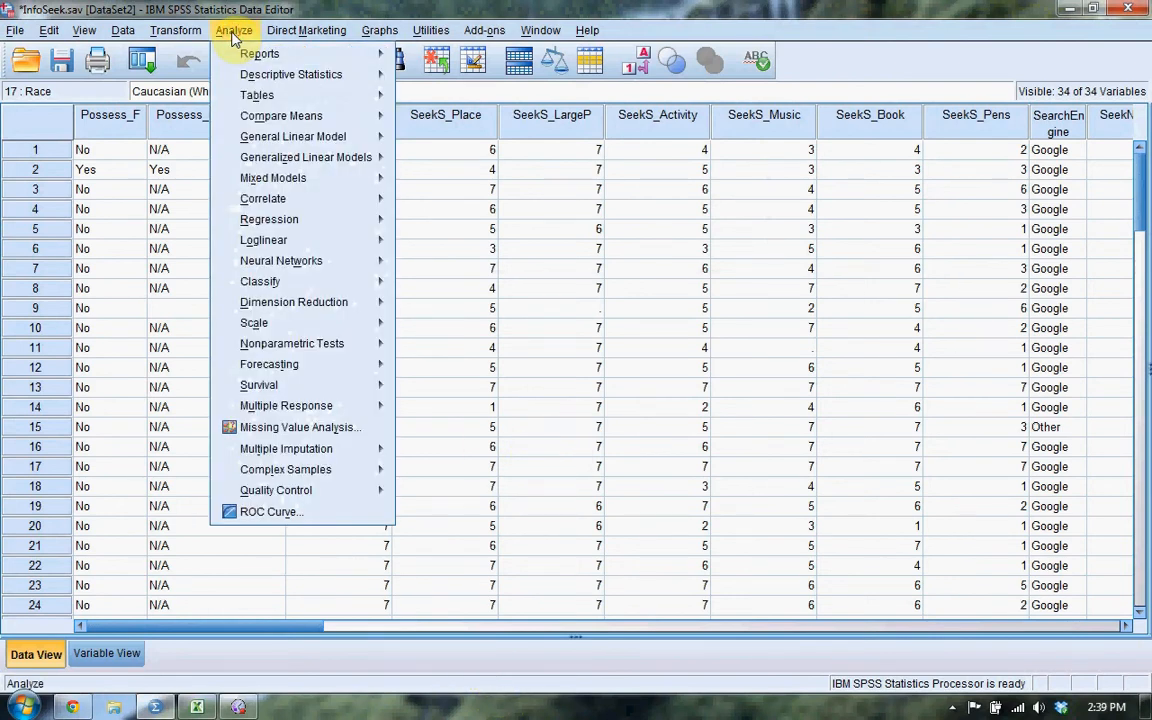
mouse_move(279, 120)
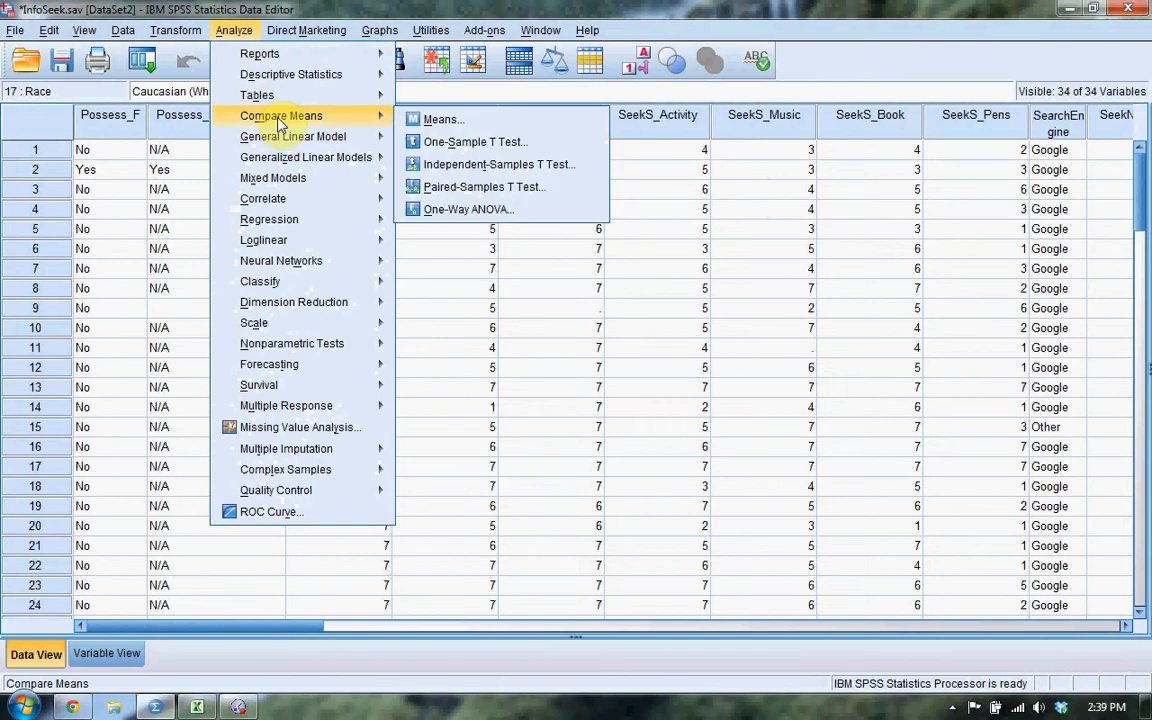
click(575, 168)
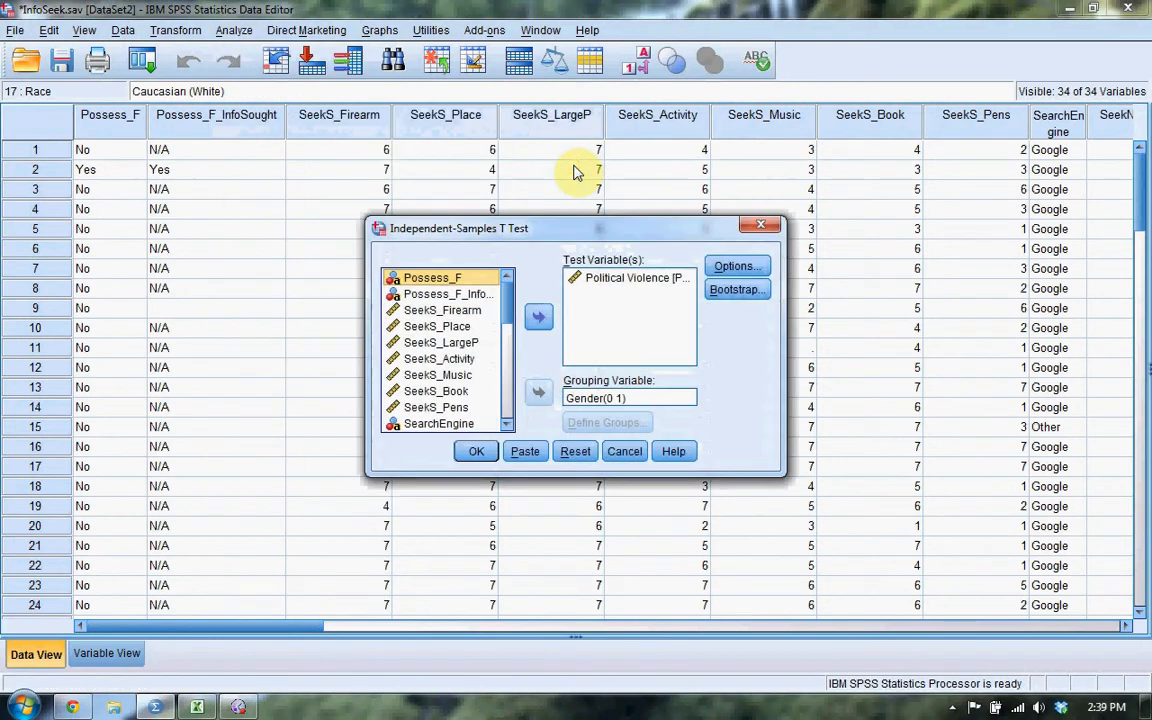
click(595, 398)
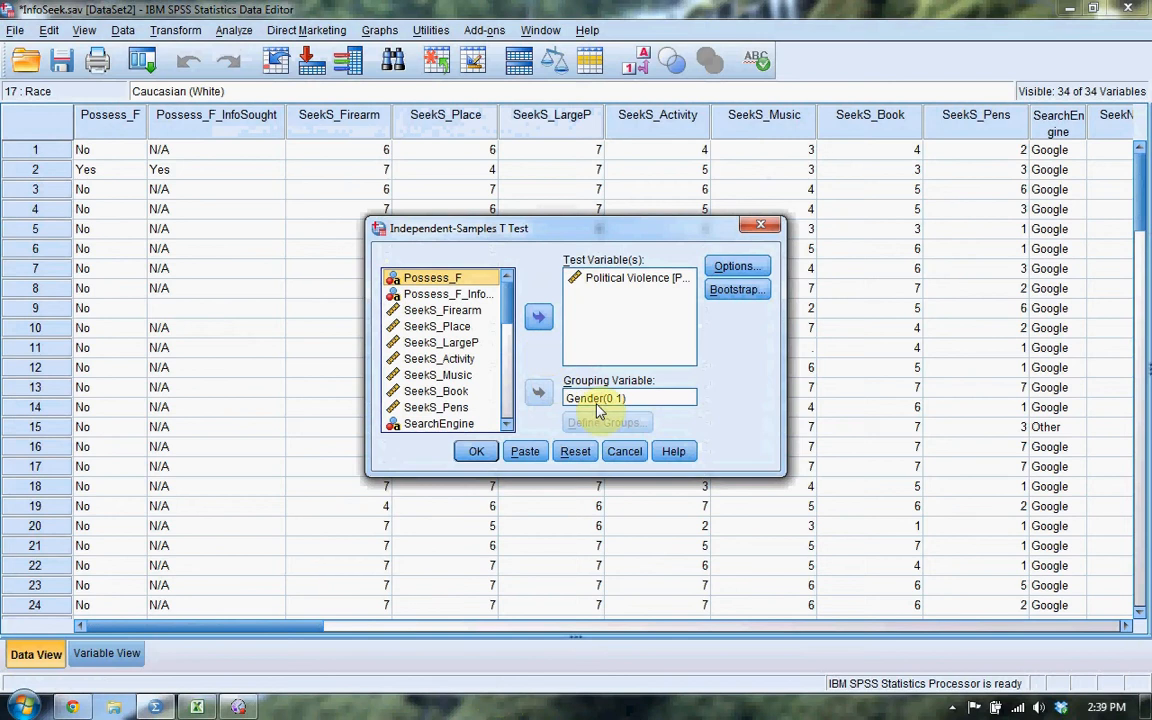
click(538, 392)
click(600, 279)
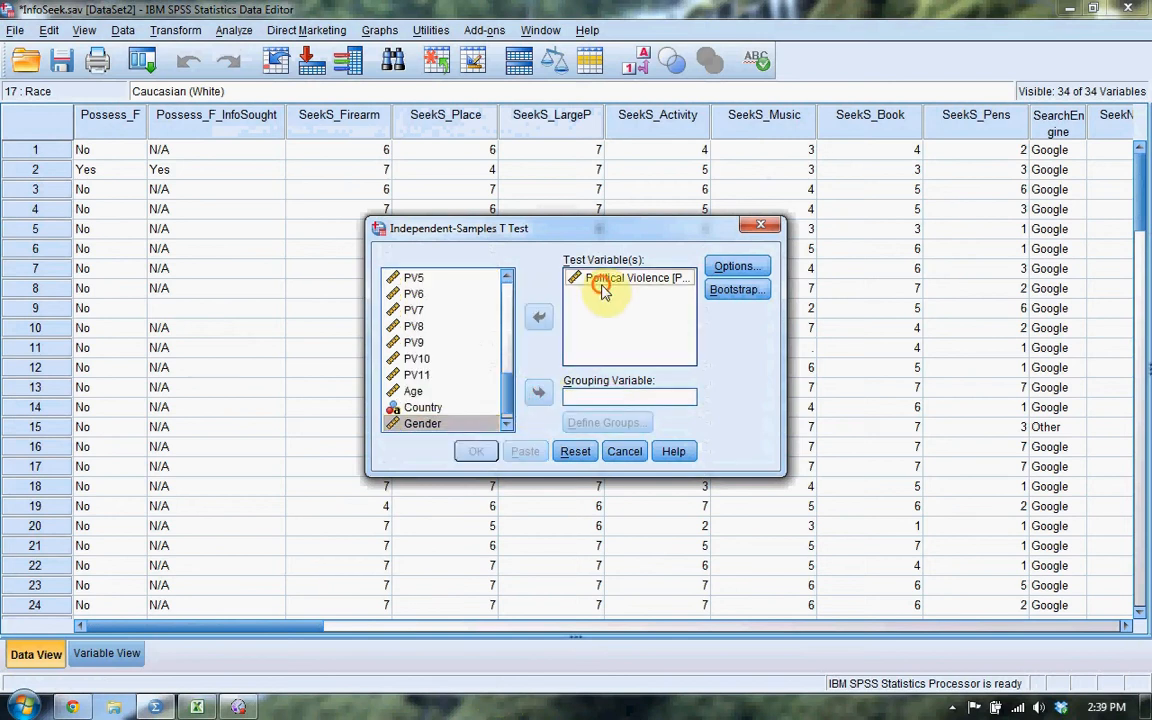
click(538, 317)
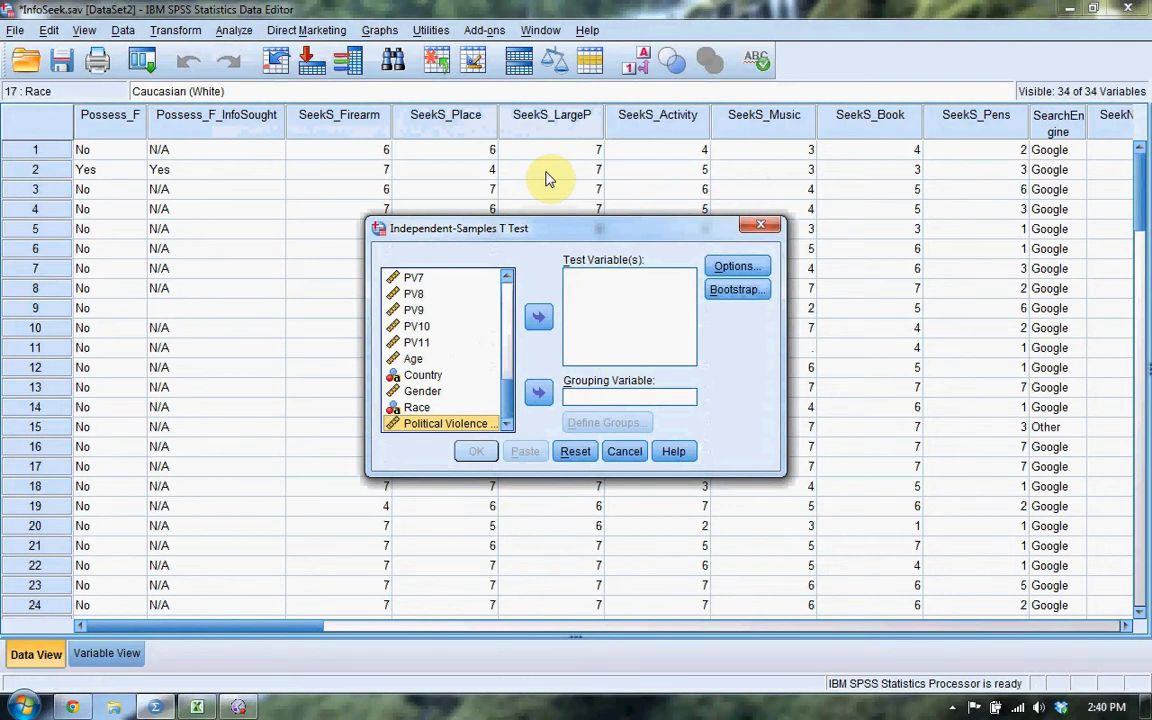
click(238, 707)
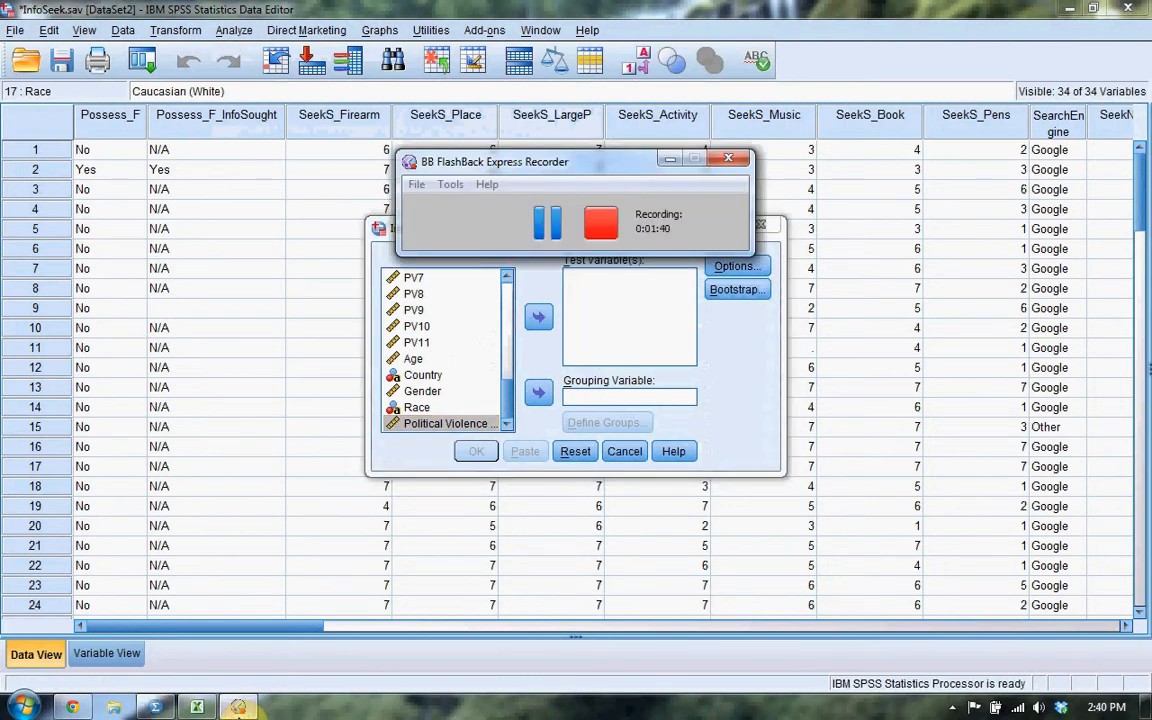
click(533, 351)
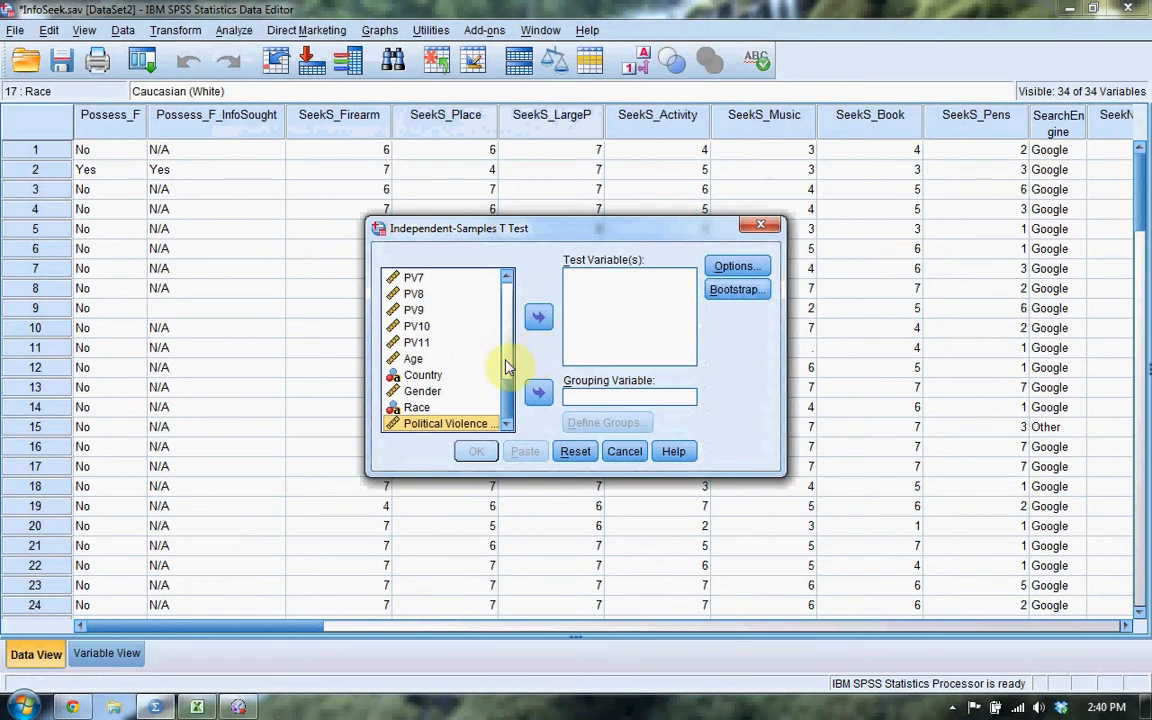
Assign Gender as the grouping variable and define its groups with the specified values 0 and 1.
click(448, 393)
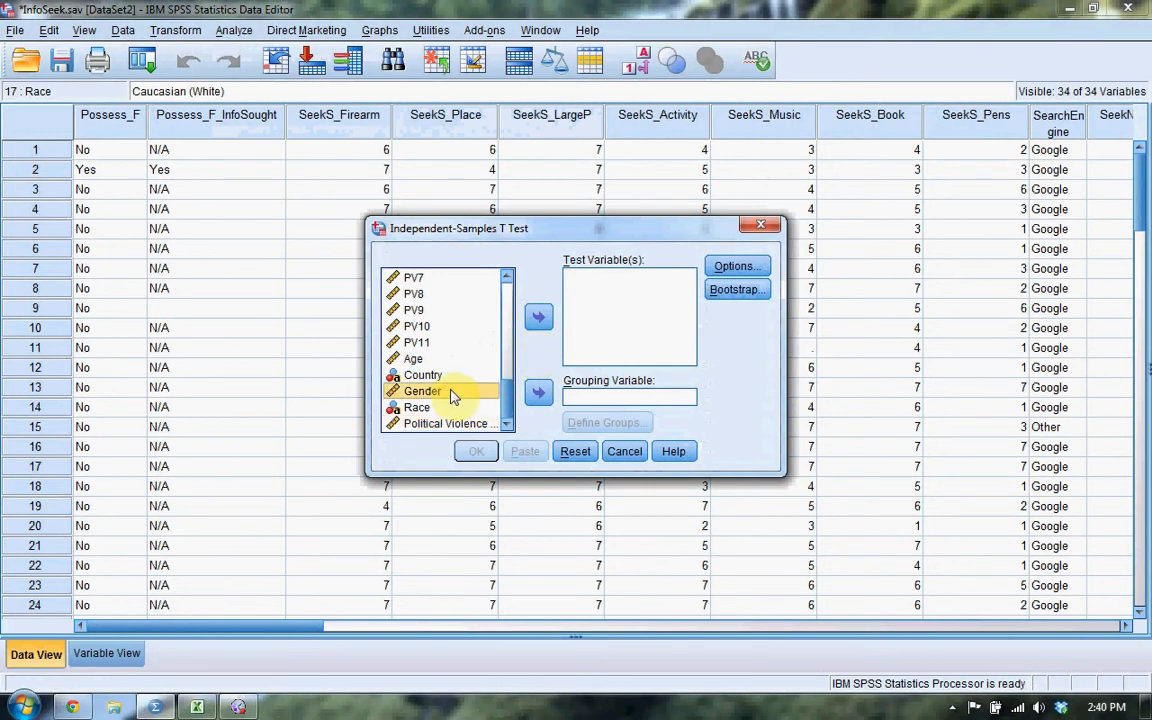
click(536, 394)
click(603, 423)
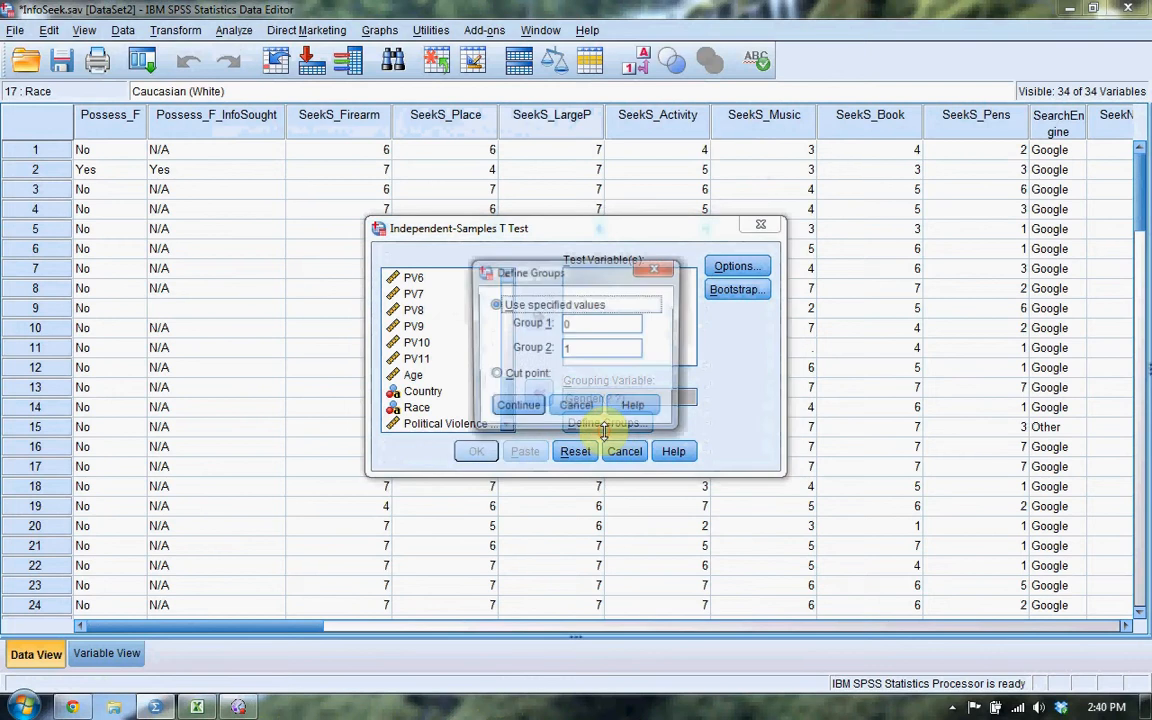
click(590, 325)
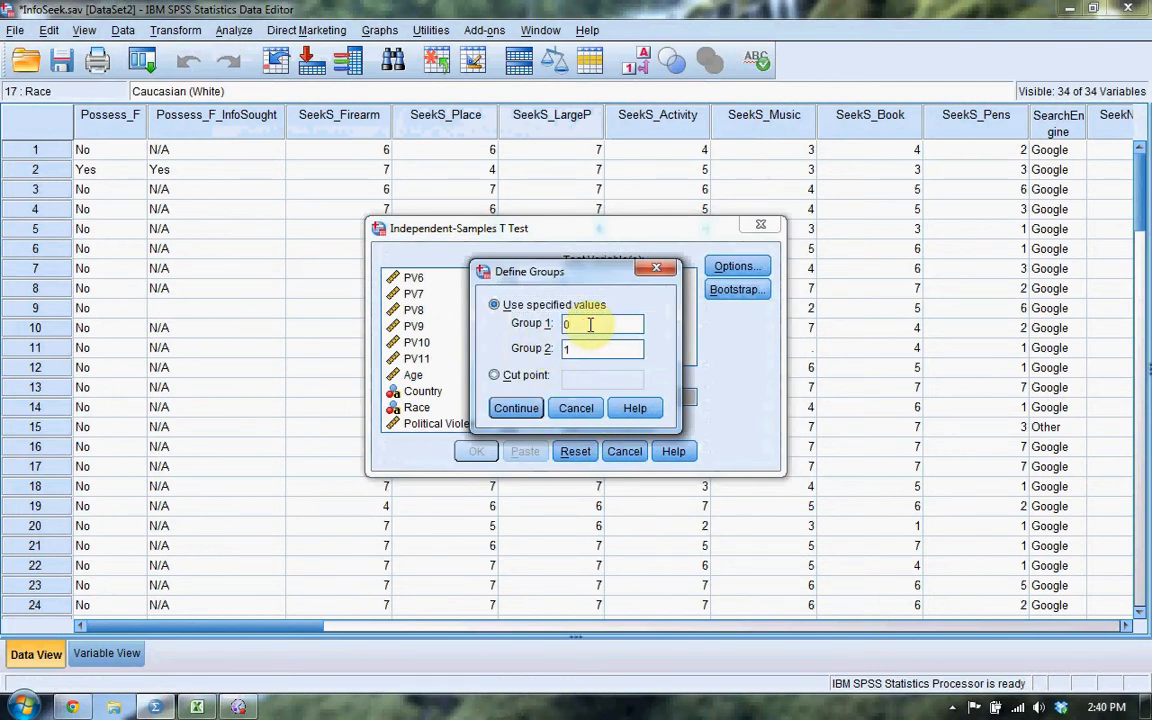
click(582, 347)
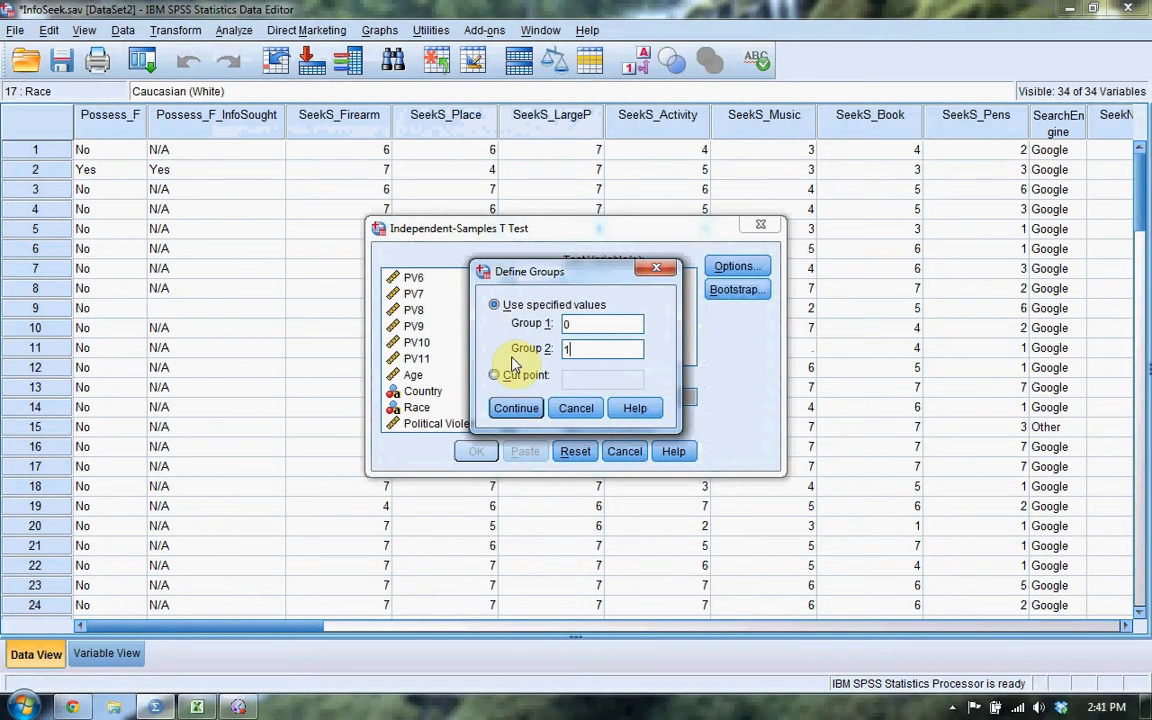
click(520, 408)
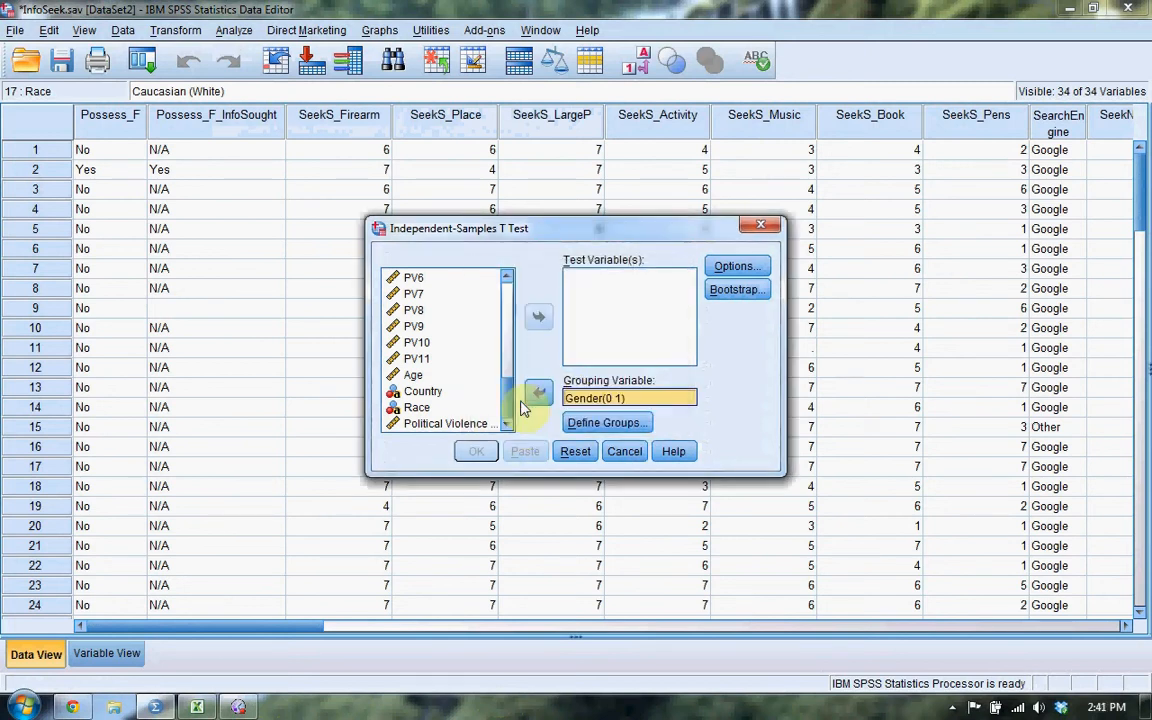
Add Political Violence as the test variable and run the t test with a 95% confidence interval, excluding cases analysis by analysis.
click(458, 424)
click(535, 318)
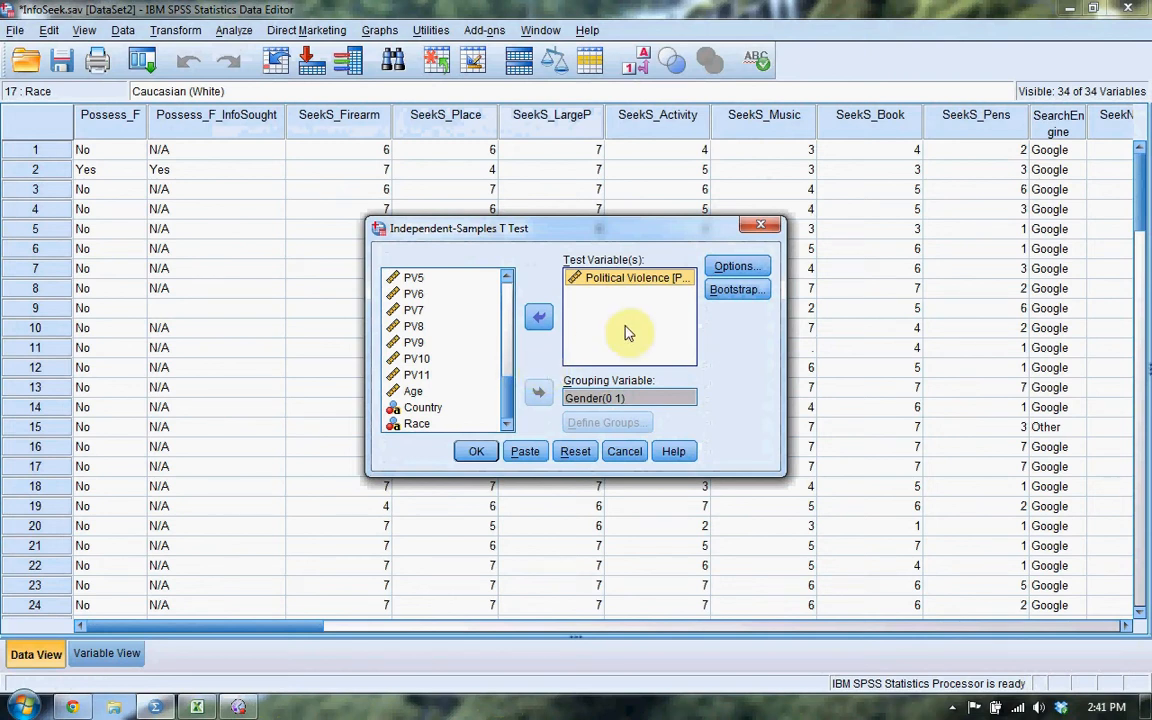
click(733, 266)
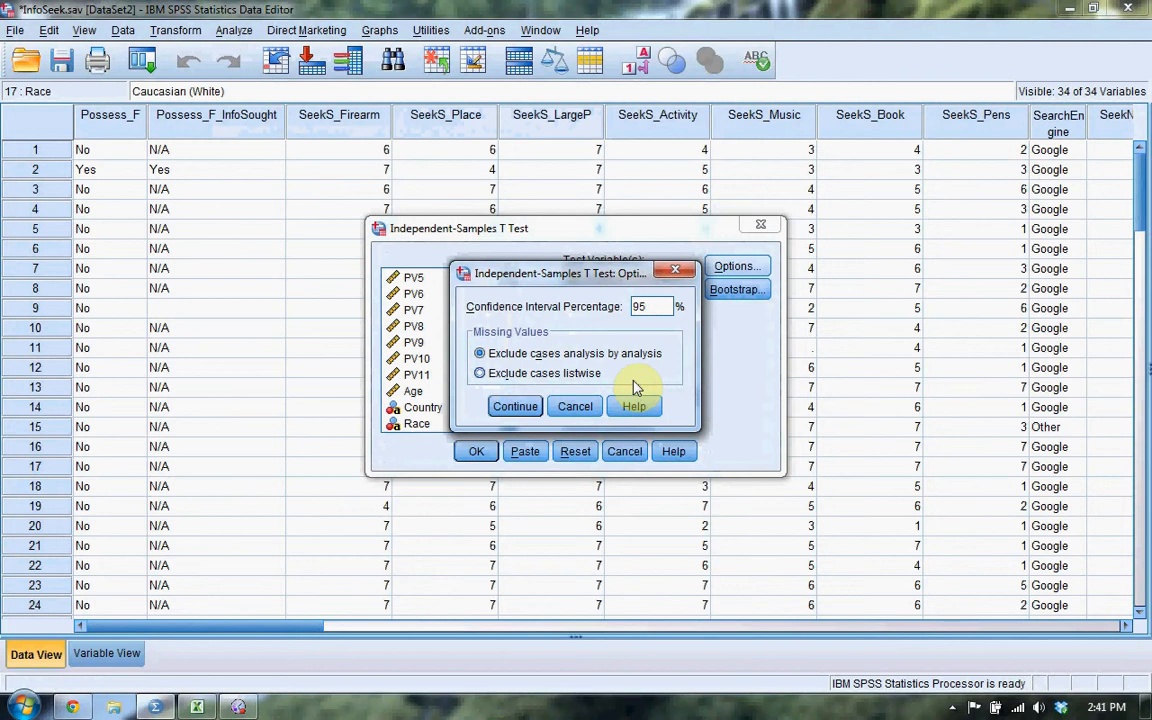
click(530, 410)
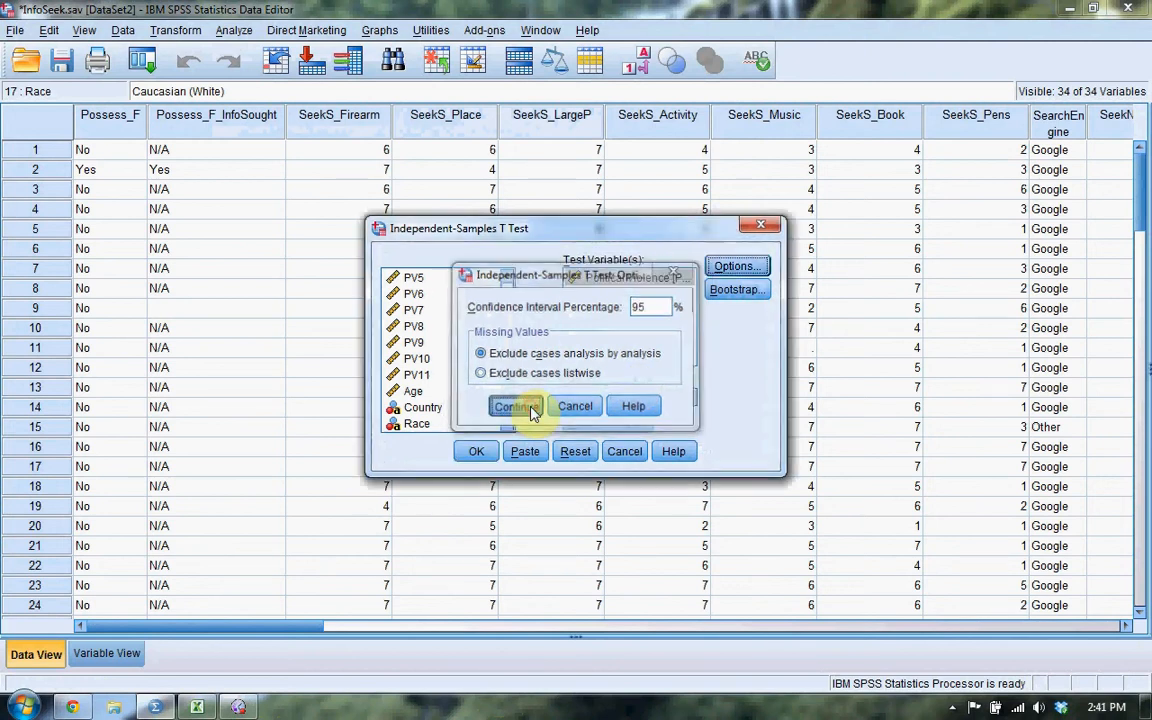
click(476, 452)
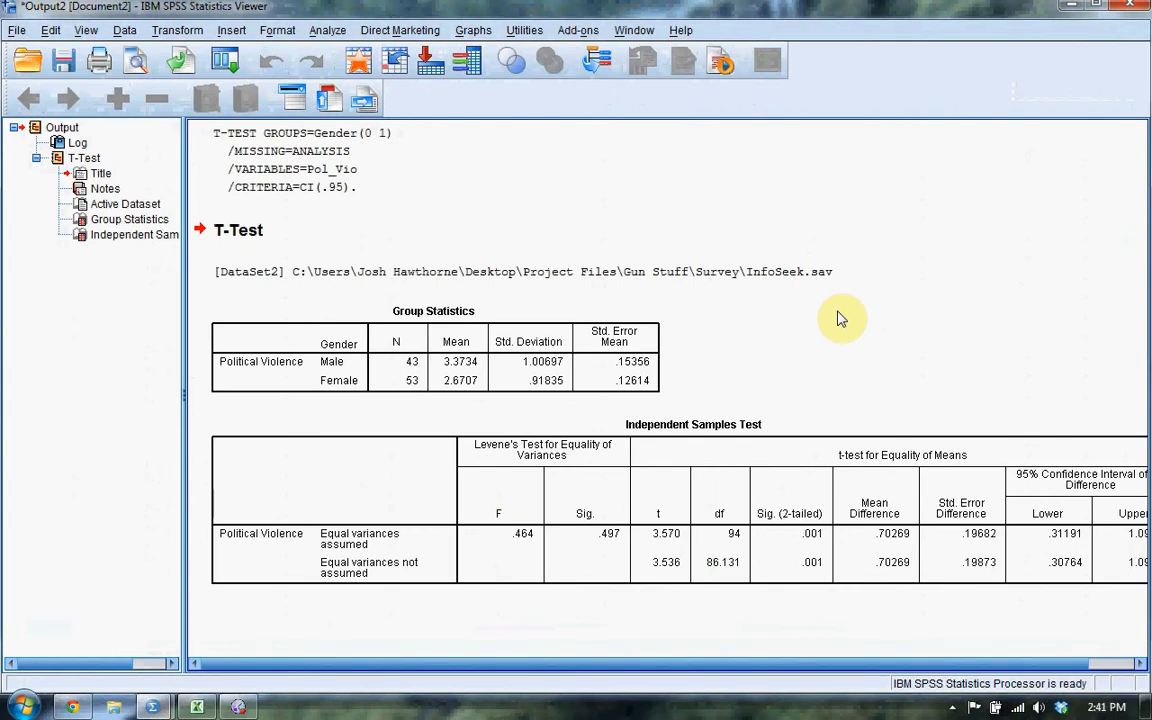
Examine the Group Statistics and Independent Samples Test tables for group means, Levene's test, t, df, significance and confidence interval.
click(386, 470)
click(460, 360)
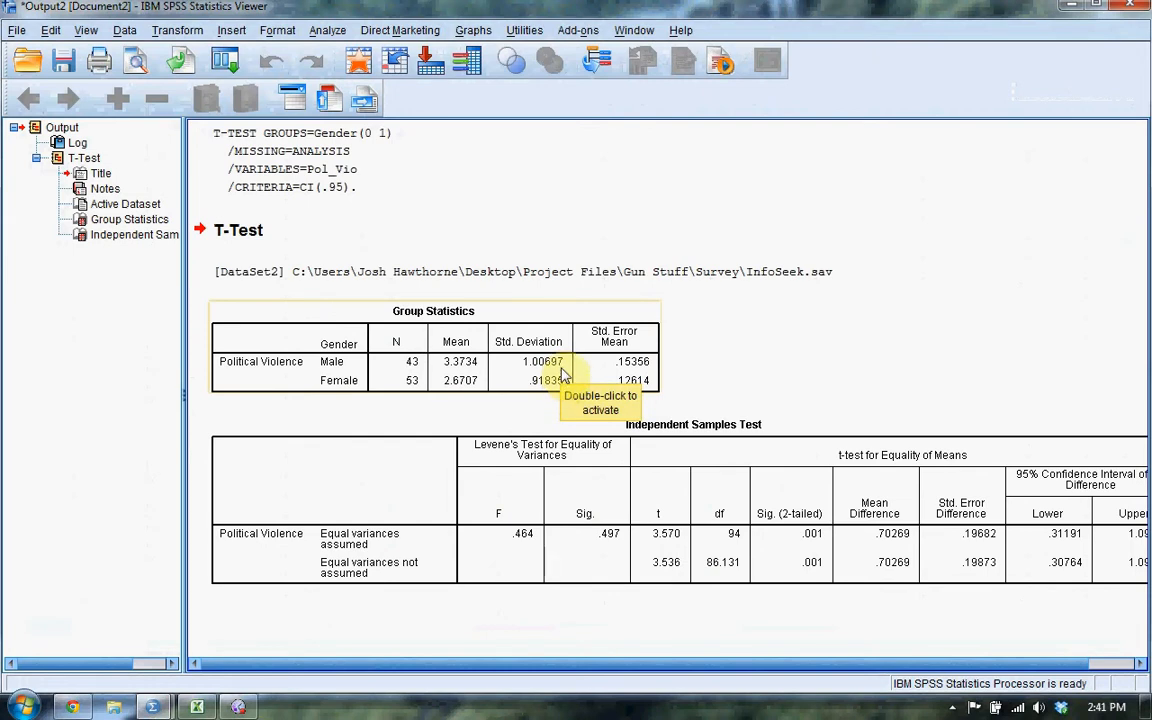
scroll(738, 663, right, 2)
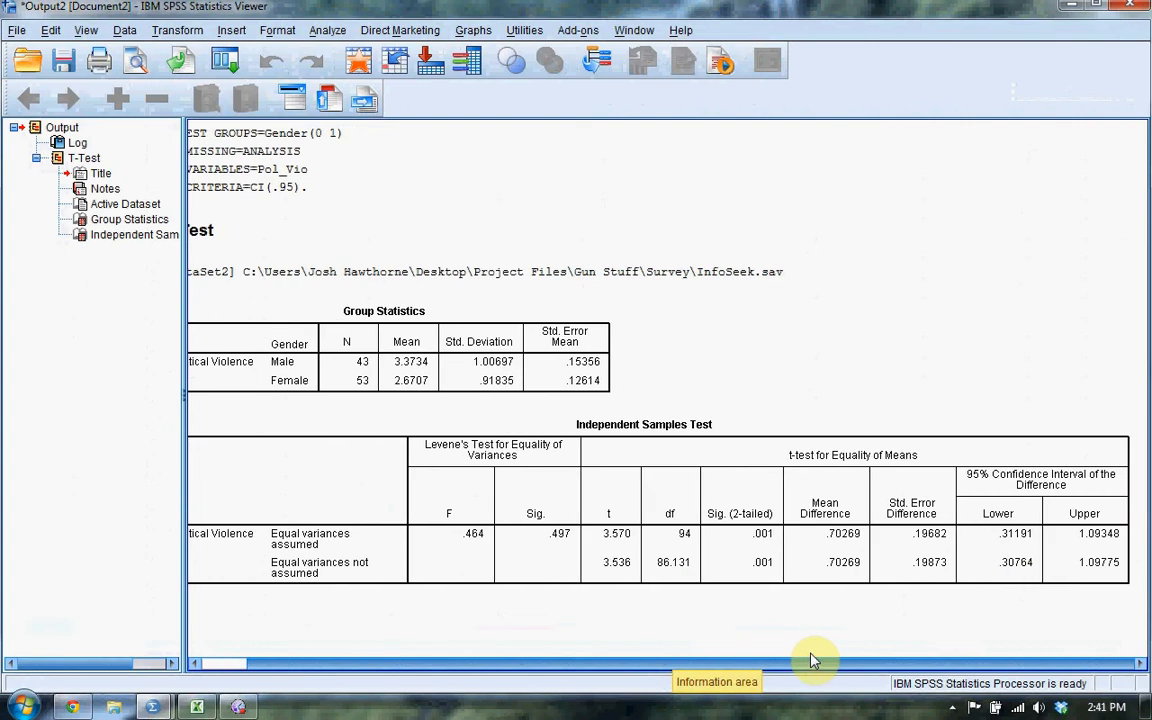
scroll(724, 663, left, 2)
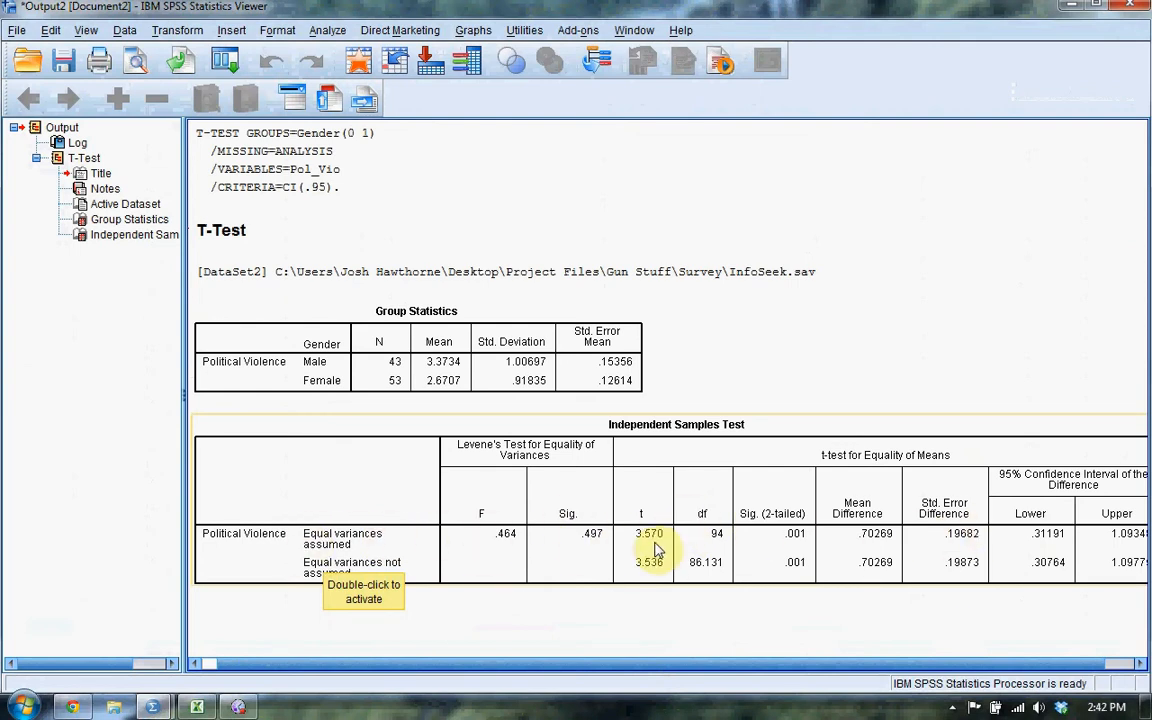
click(779, 663)
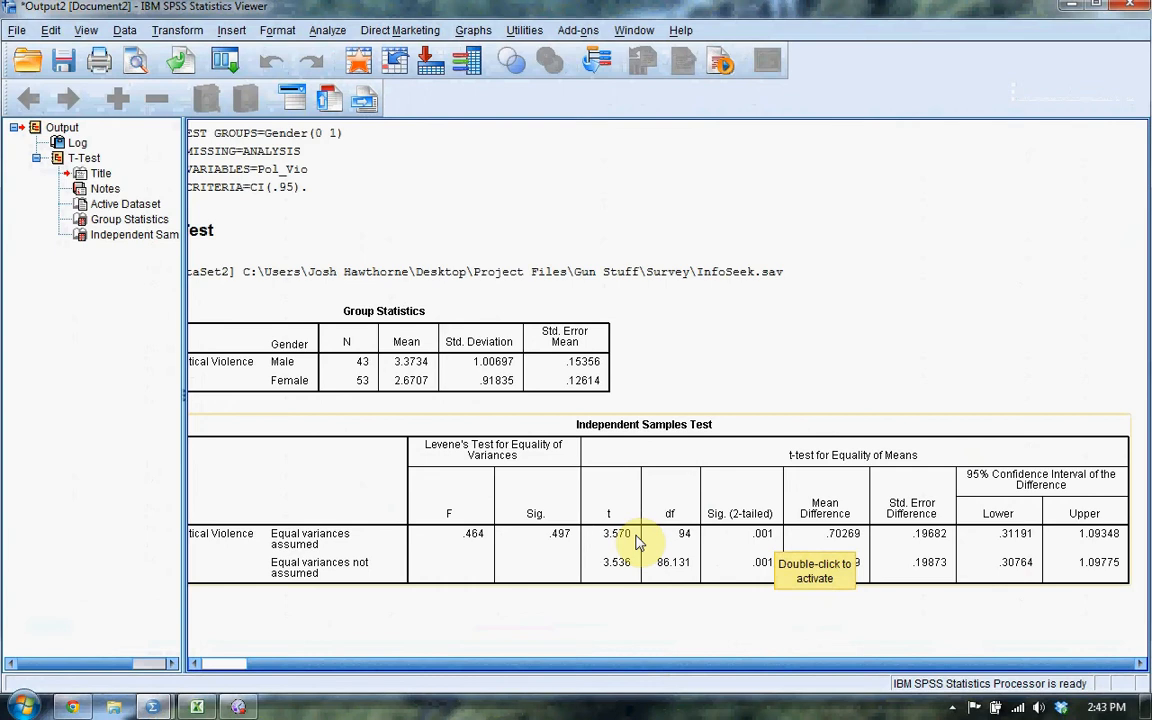
click(364, 376)
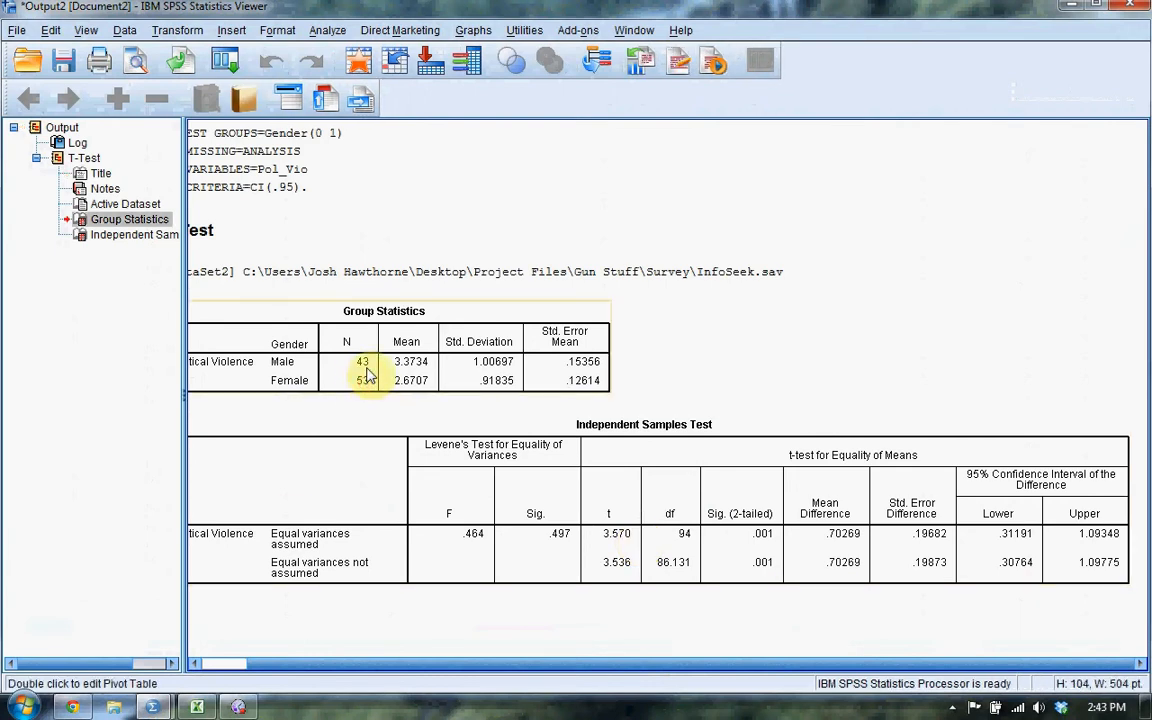
click(632, 555)
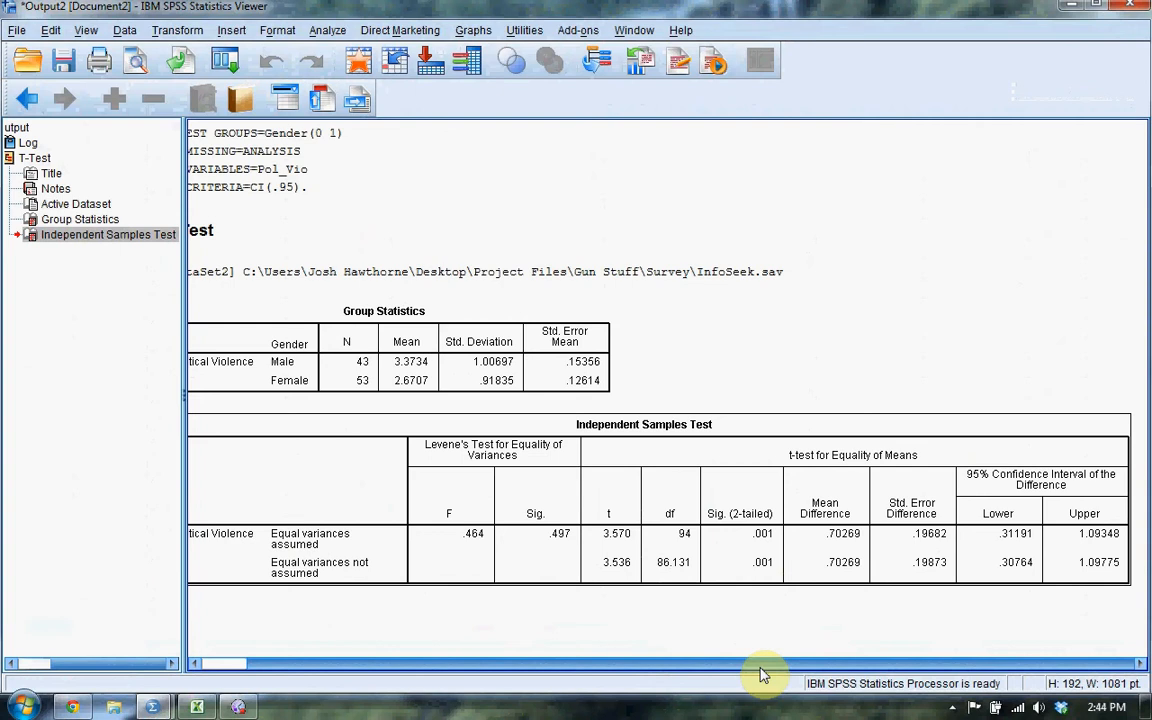
mouse_move(760, 668)
mouse_down()
mouse_move(692, 671)
mouse_move(728, 681)
mouse_move(762, 672)
mouse_up()
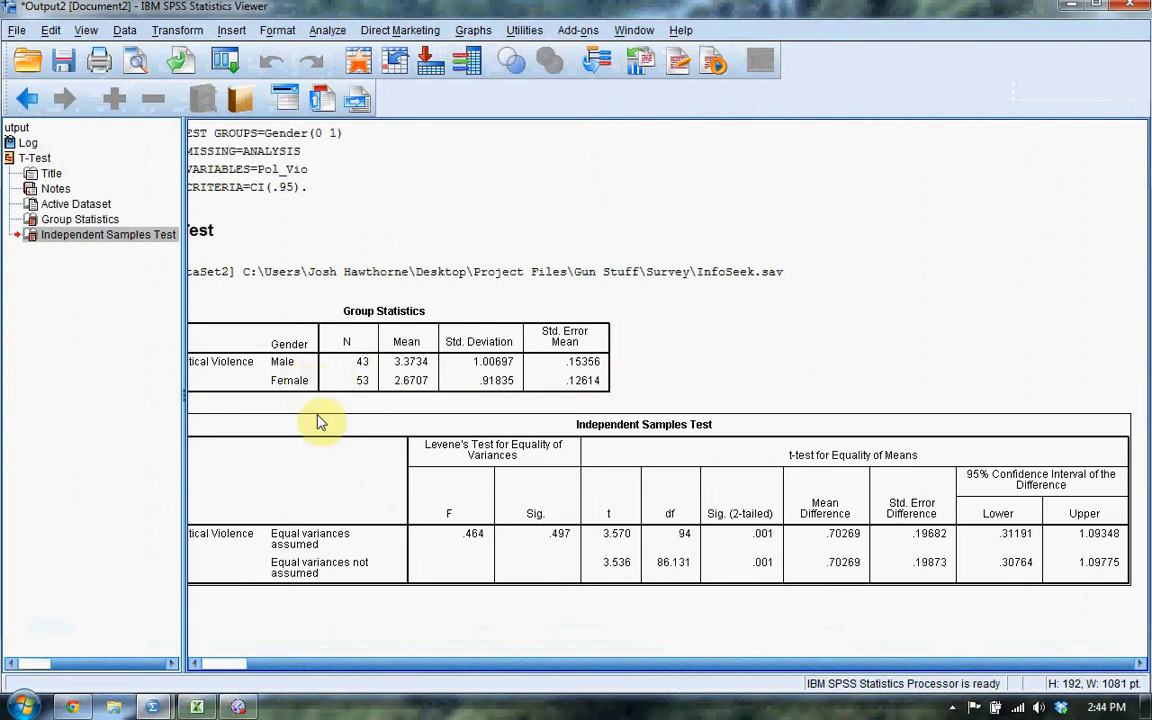
click(350, 416)
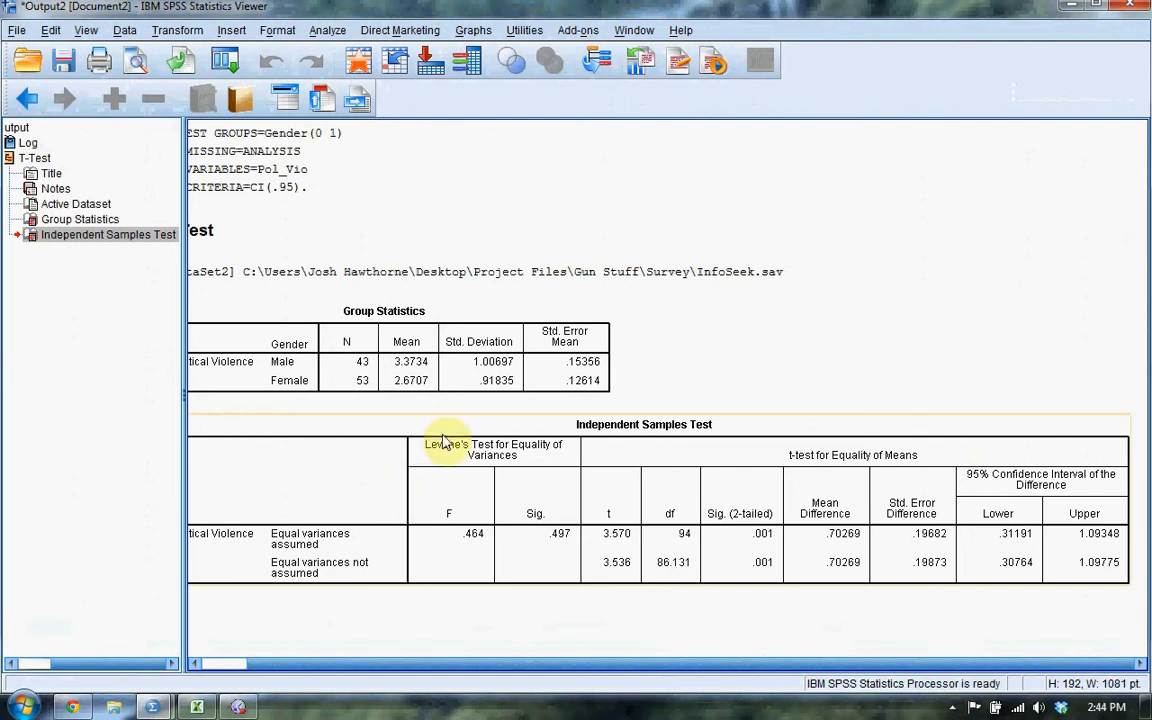
click(309, 135)
Open the Paired-Samples T Test and define pair 1 with PV10 as Variable1 and PV11 as Variable2.
click(339, 34)
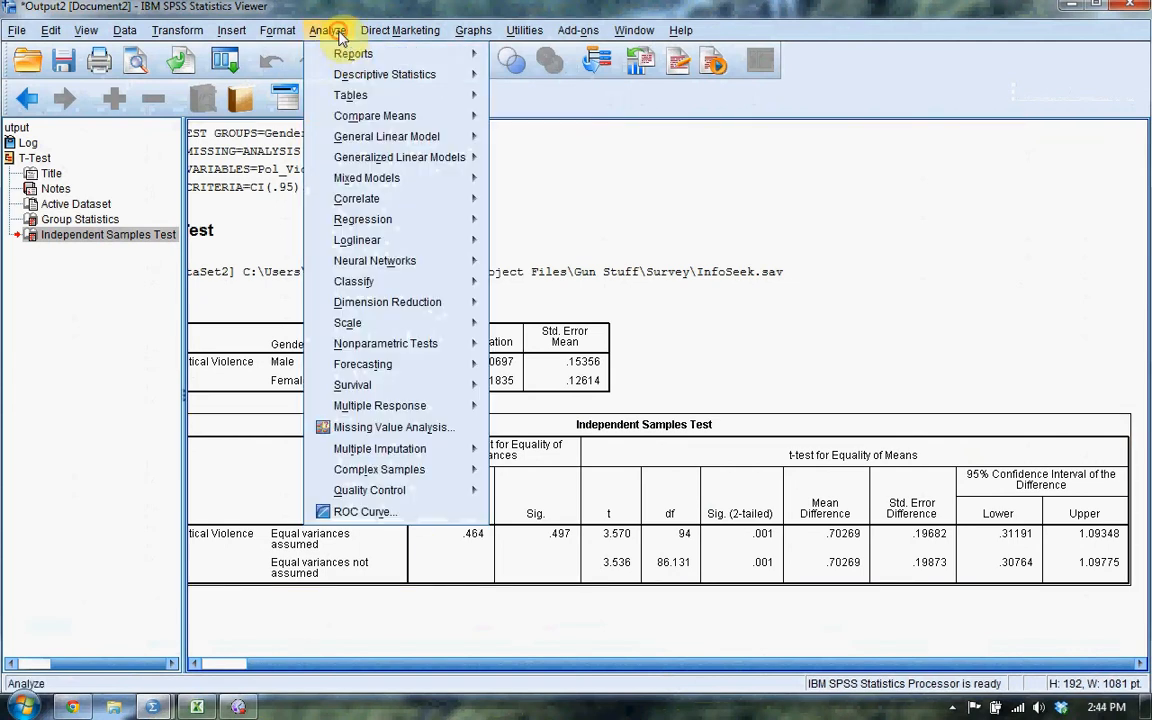
mouse_move(381, 101)
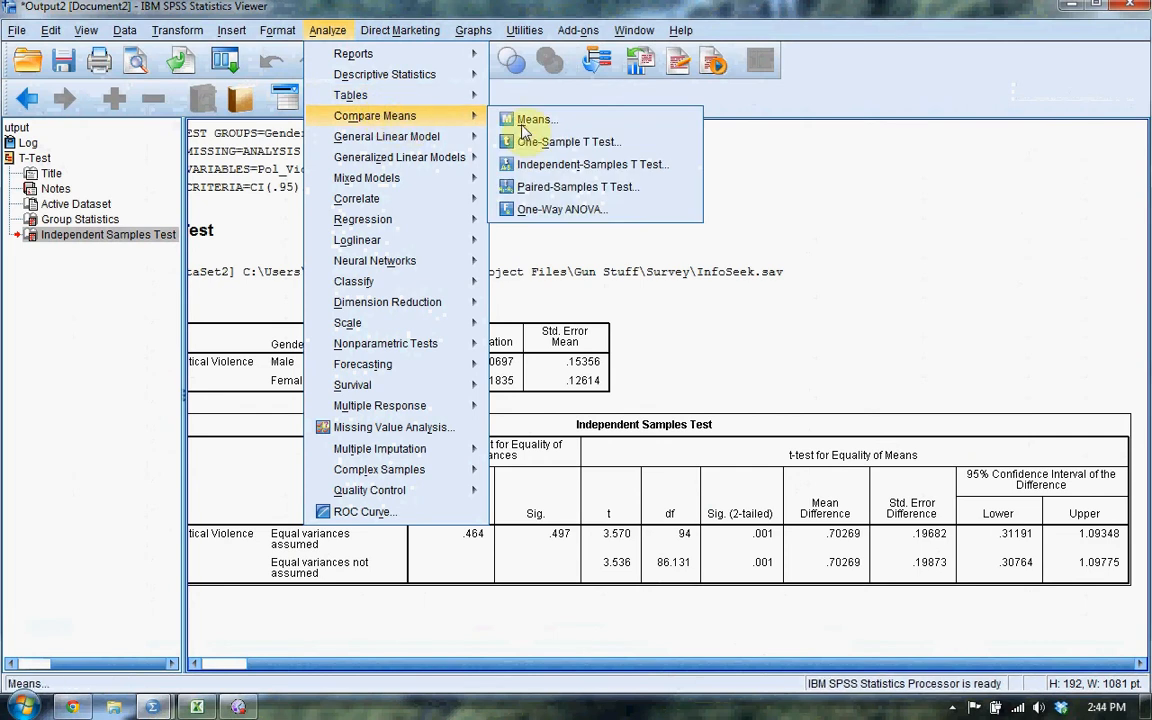
click(560, 186)
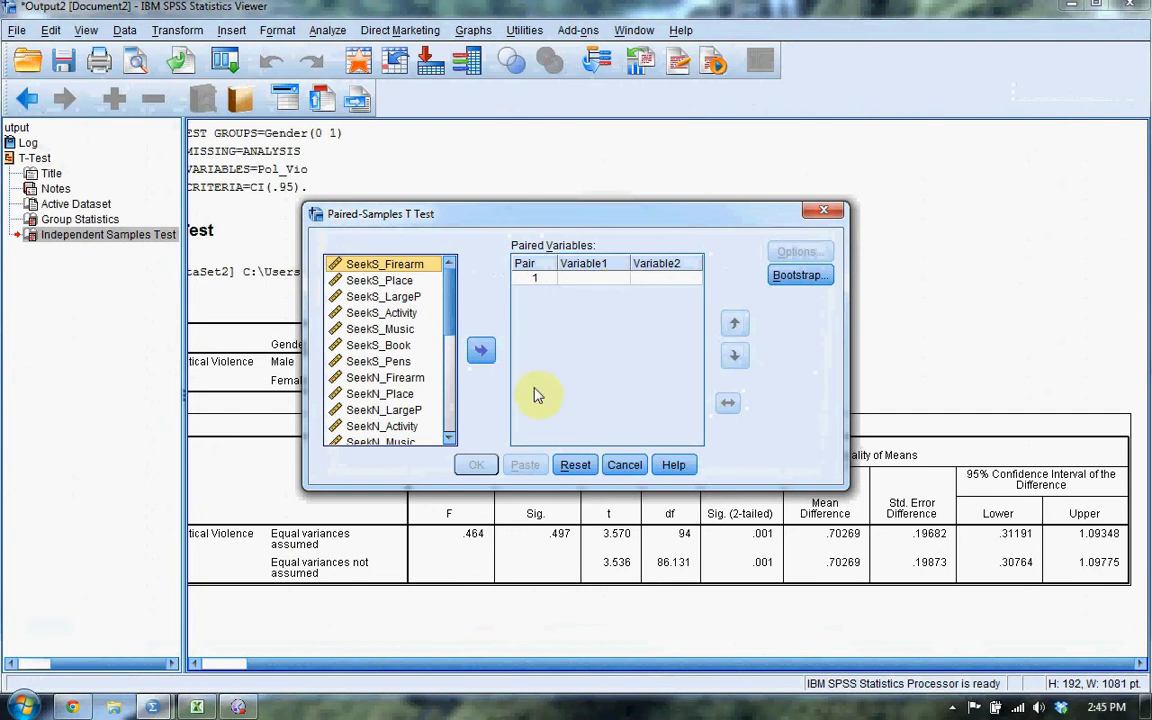
drag(449, 309, 450, 429)
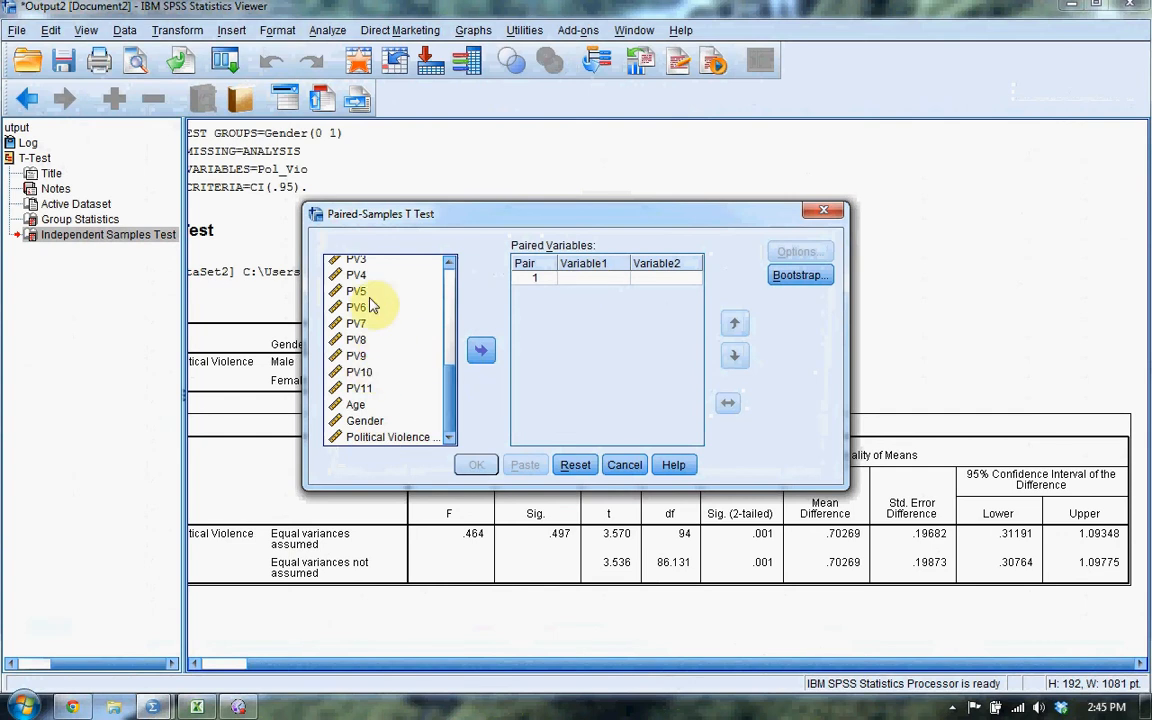
click(389, 362)
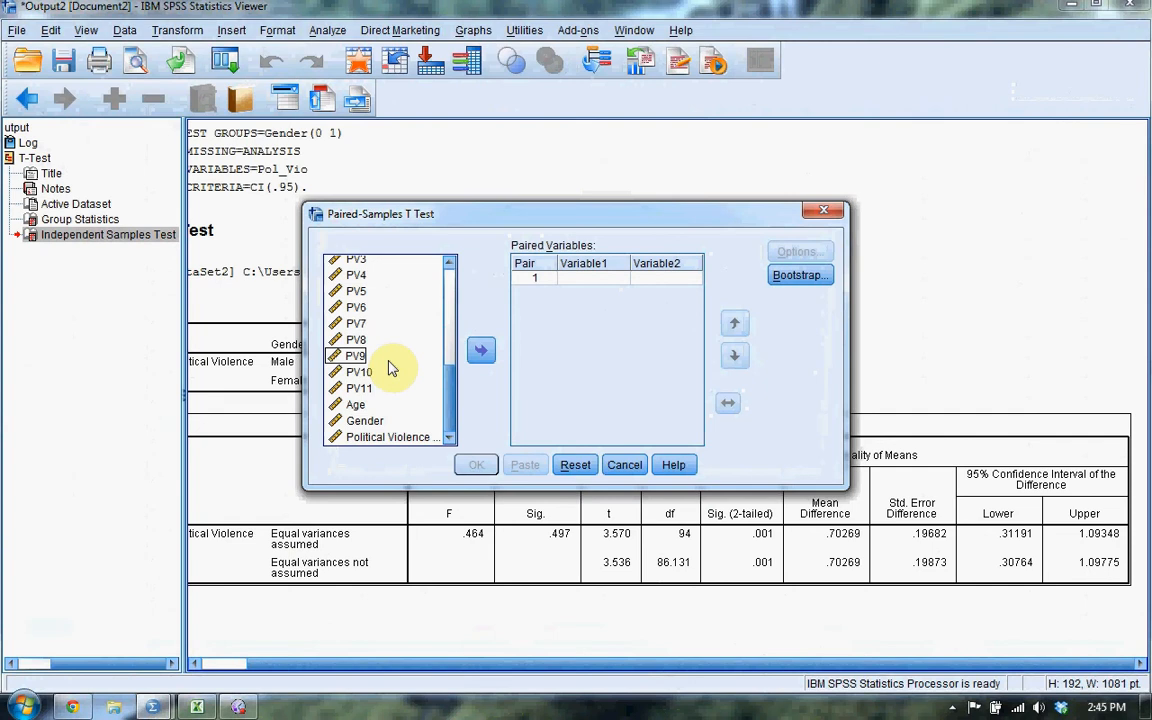
click(375, 374)
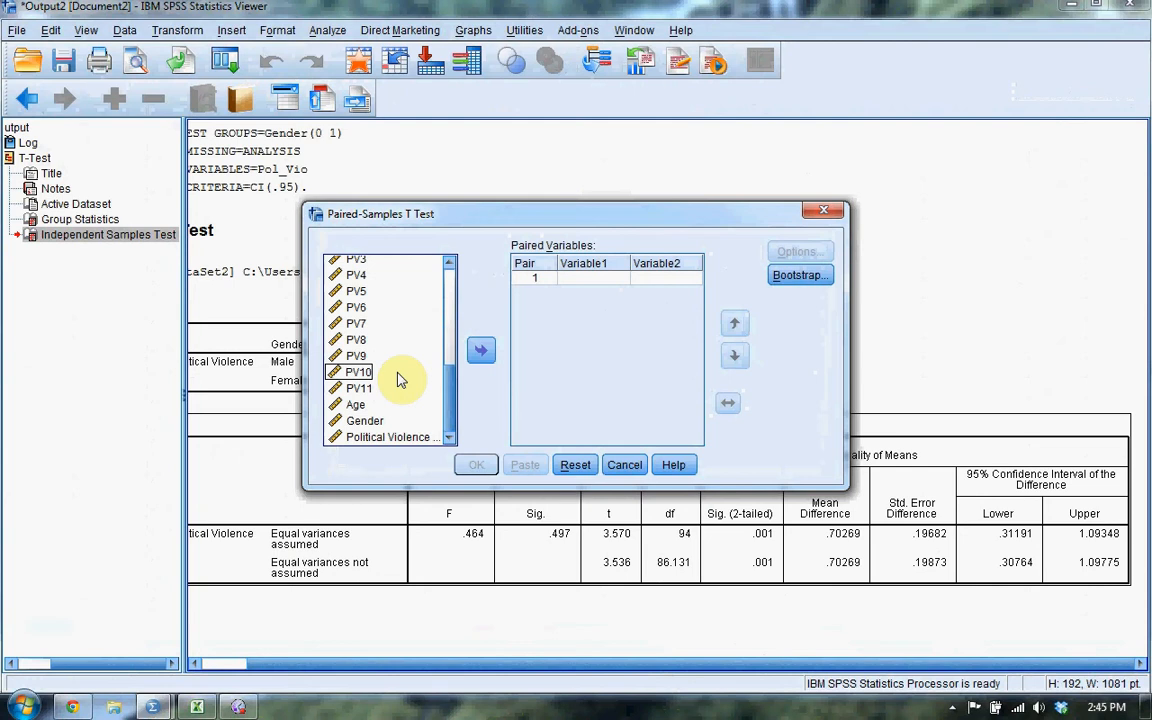
click(363, 390)
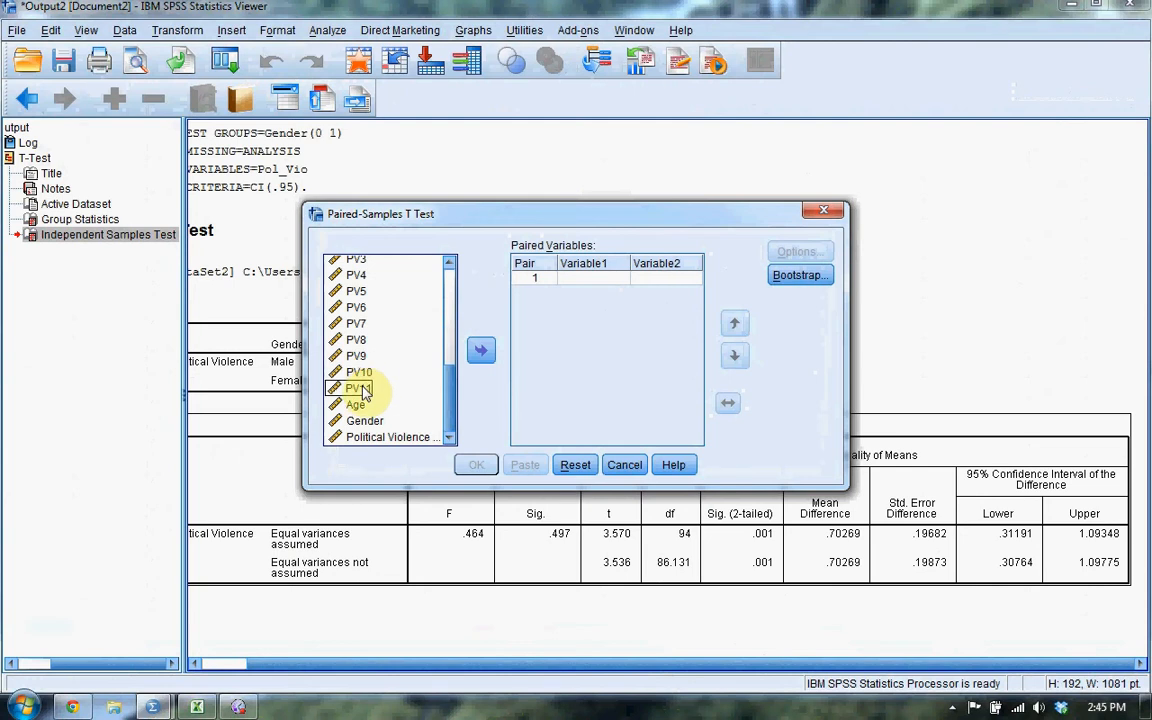
click(368, 372)
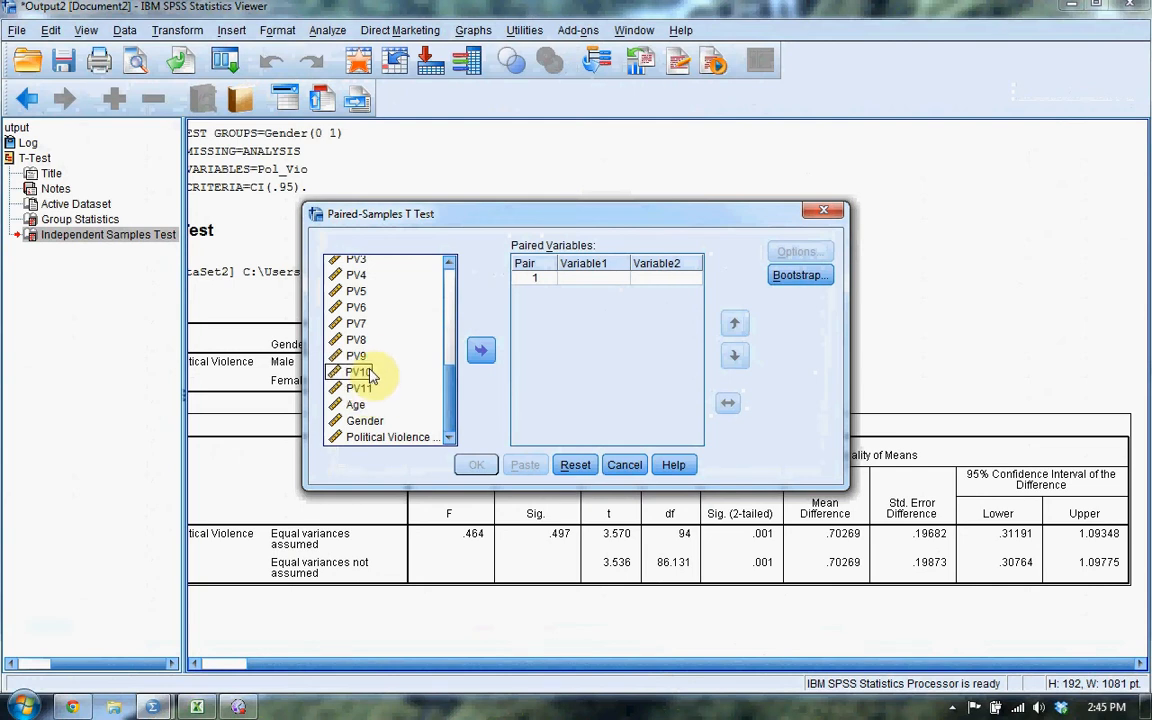
click(479, 351)
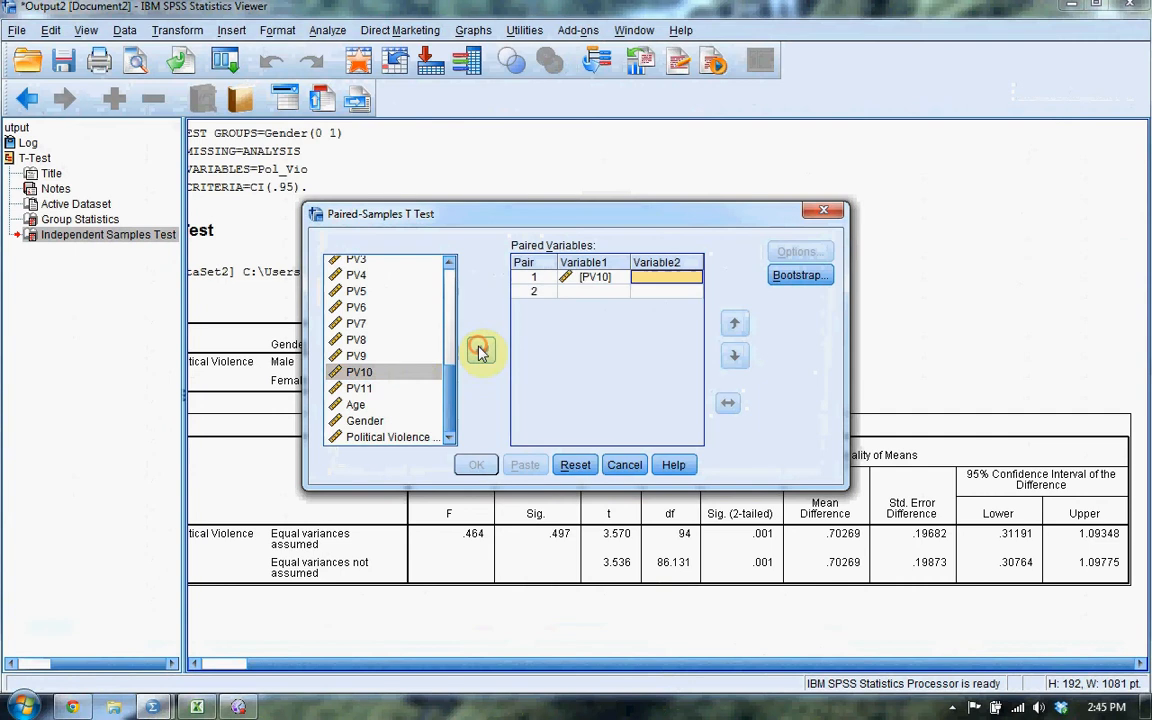
click(357, 390)
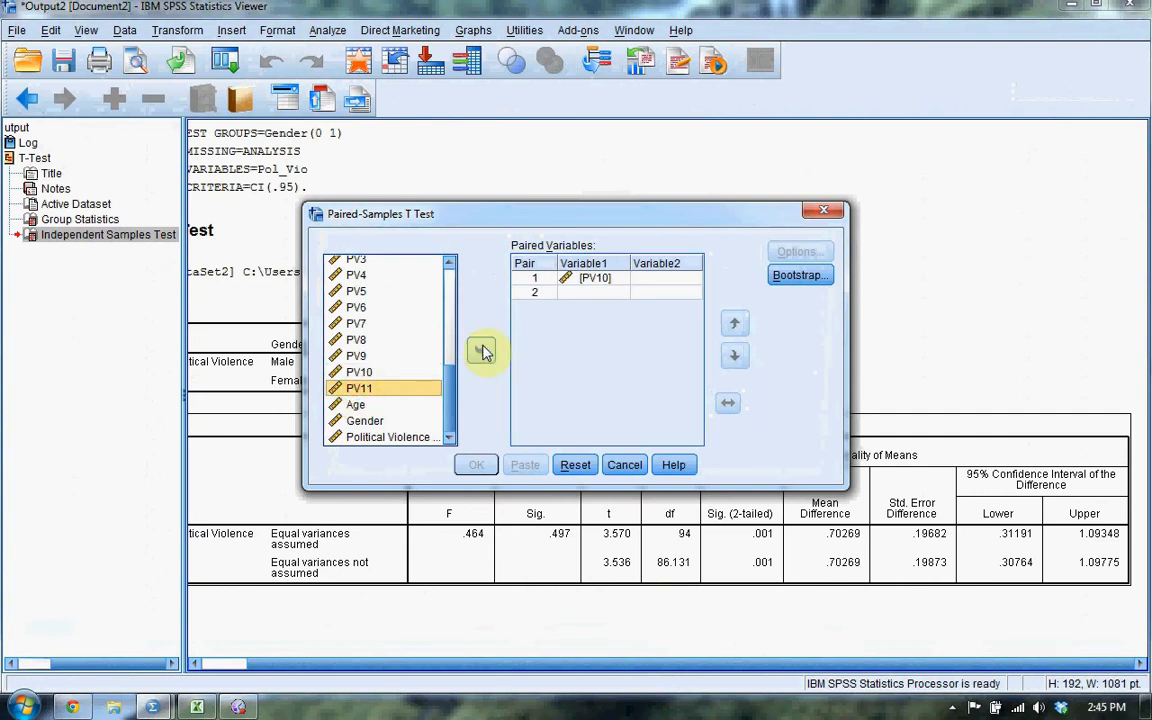
click(480, 350)
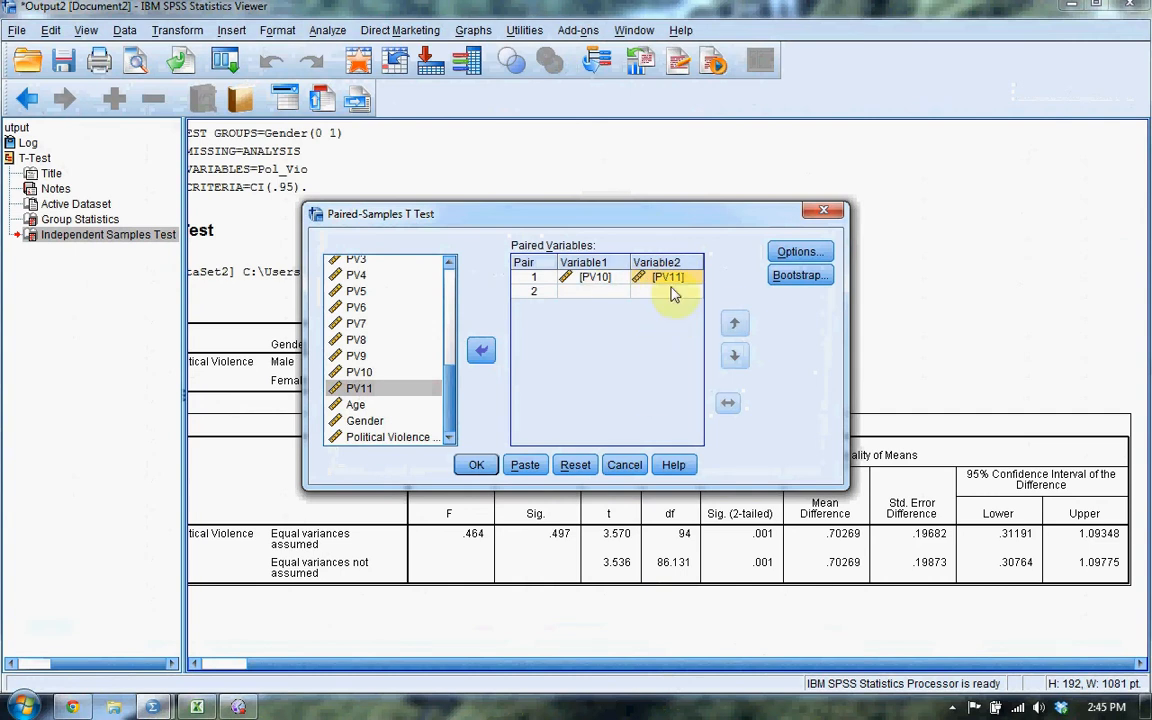
Run the paired t test with a 95% confidence interval, excluding cases analysis by analysis.
click(795, 254)
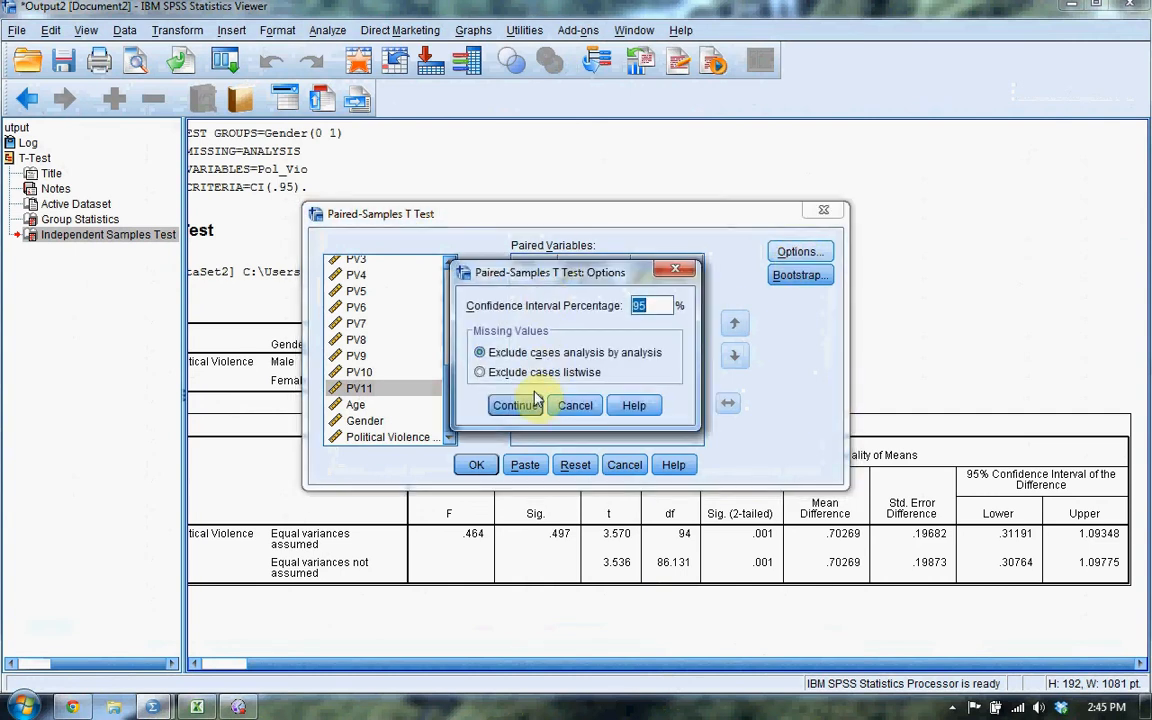
click(511, 404)
click(480, 465)
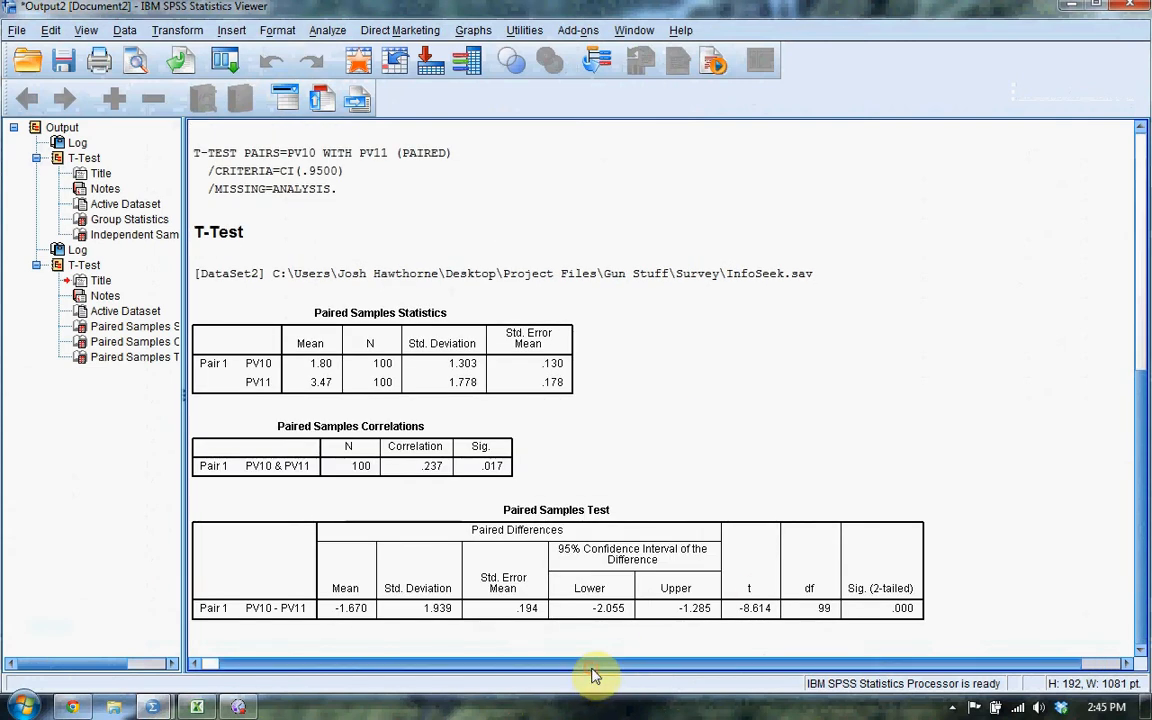
Examine the Paired Samples Statistics, Correlations and Test tables for means, standard deviations, correlation, t, df and significance.
drag(592, 669, 556, 664)
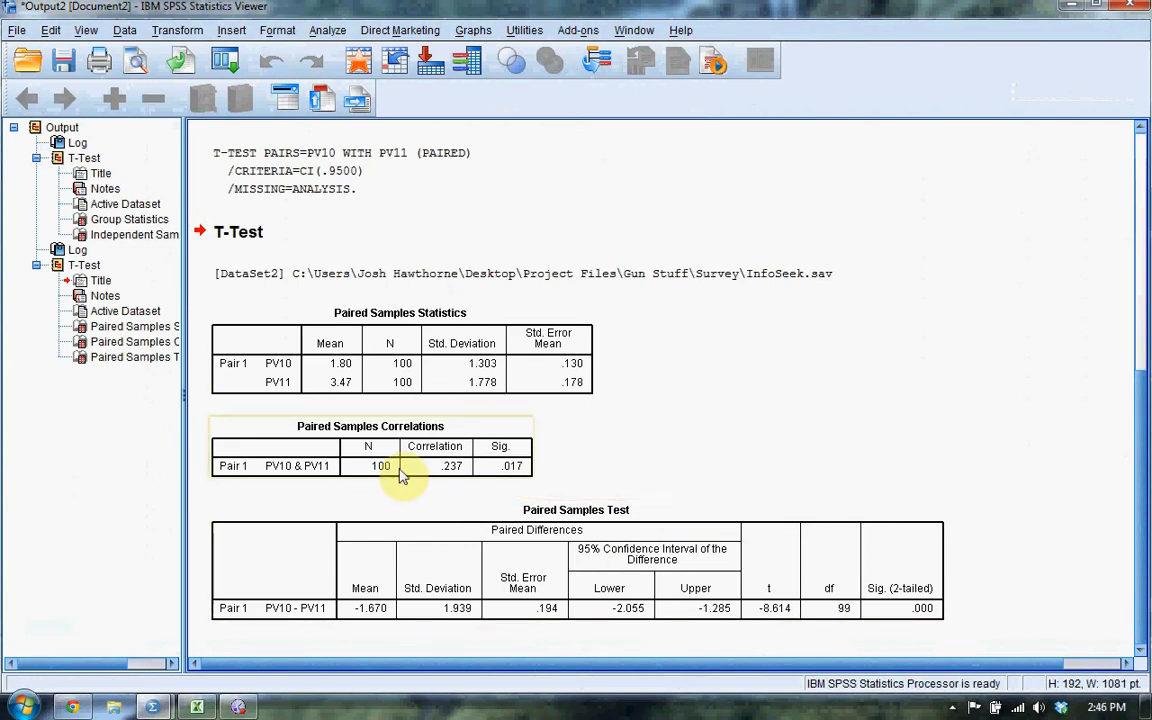
click(458, 476)
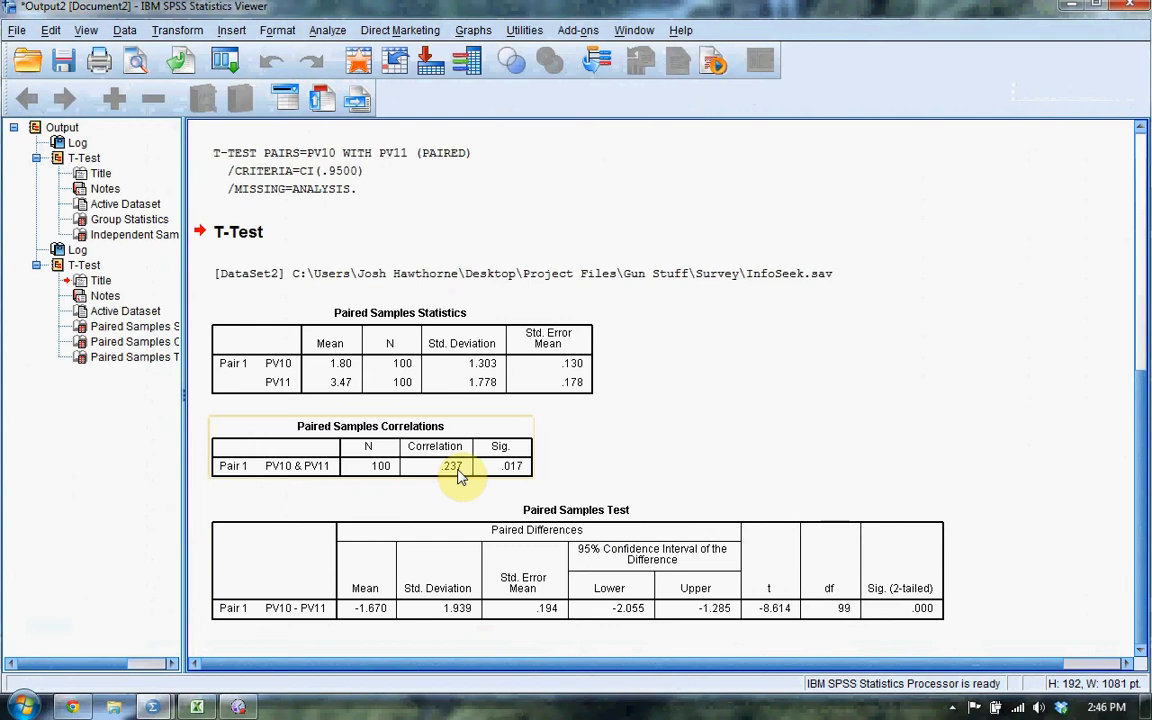
click(527, 388)
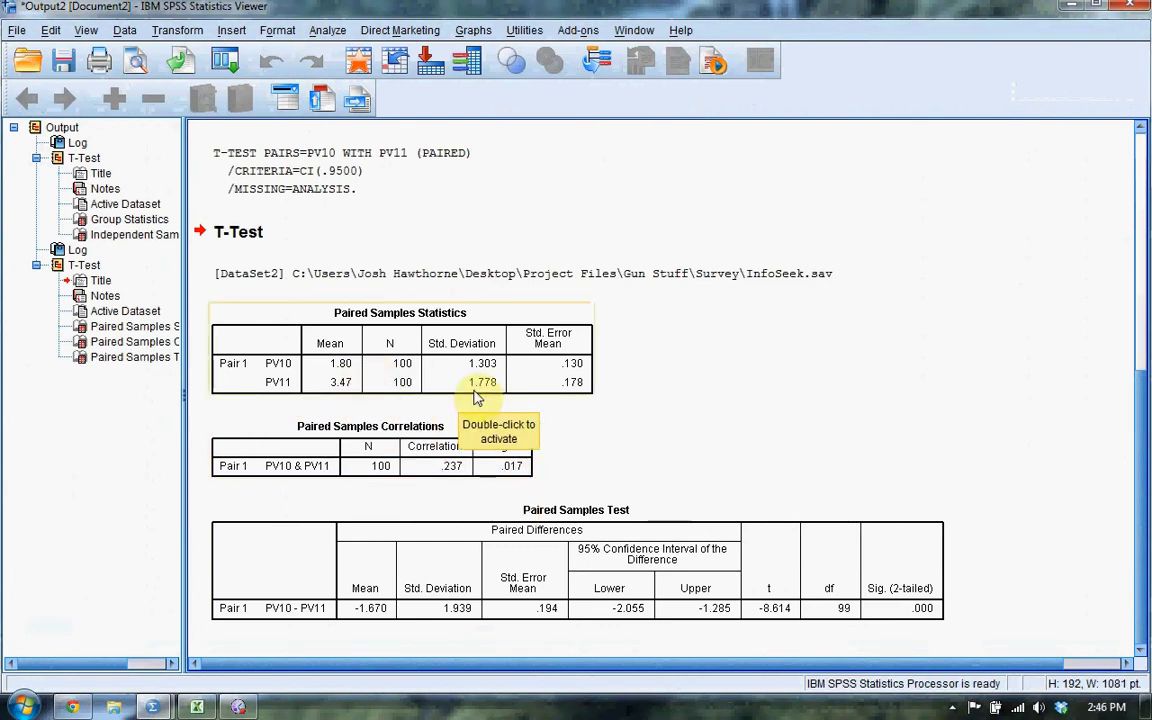
click(755, 618)
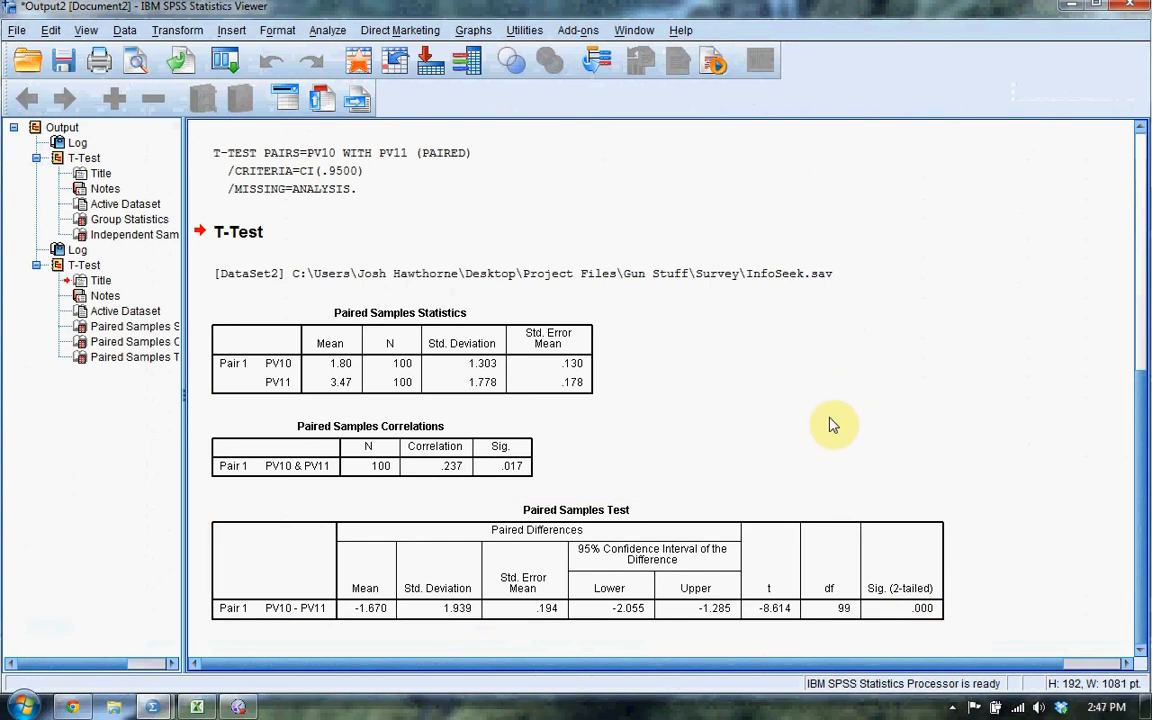
Open the One-Sample T Test and add Political Violence as the test variable.
click(326, 30)
mouse_move(390, 116)
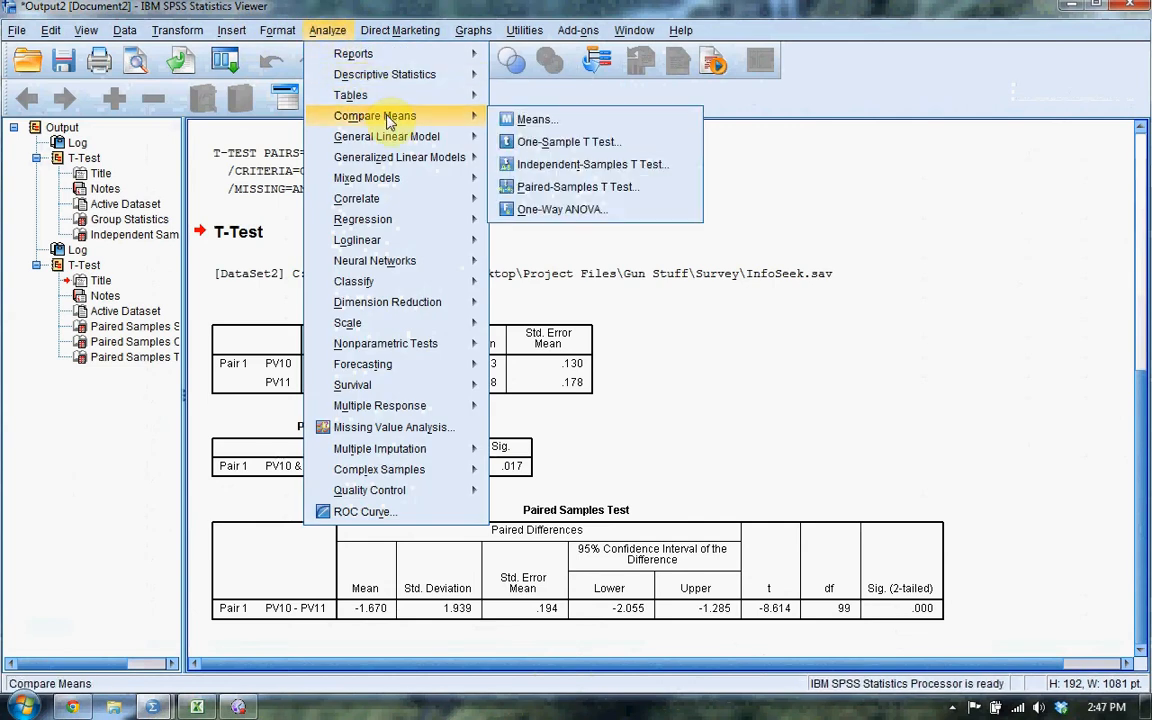
click(632, 148)
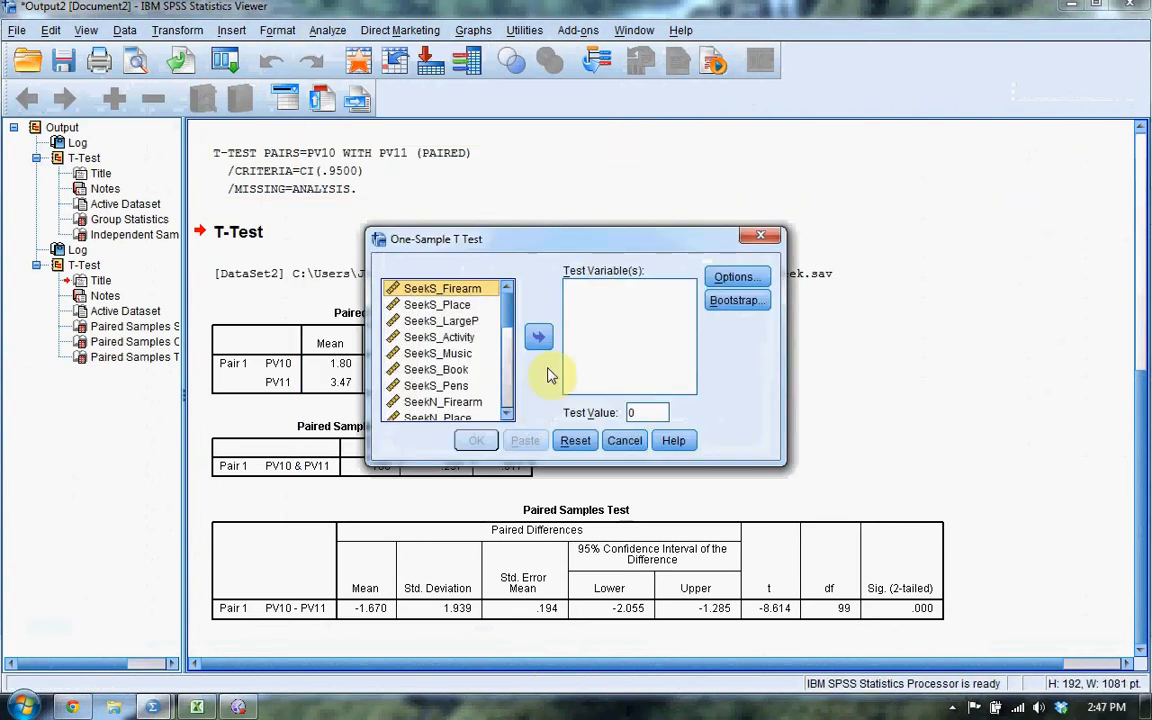
drag(512, 326, 518, 410)
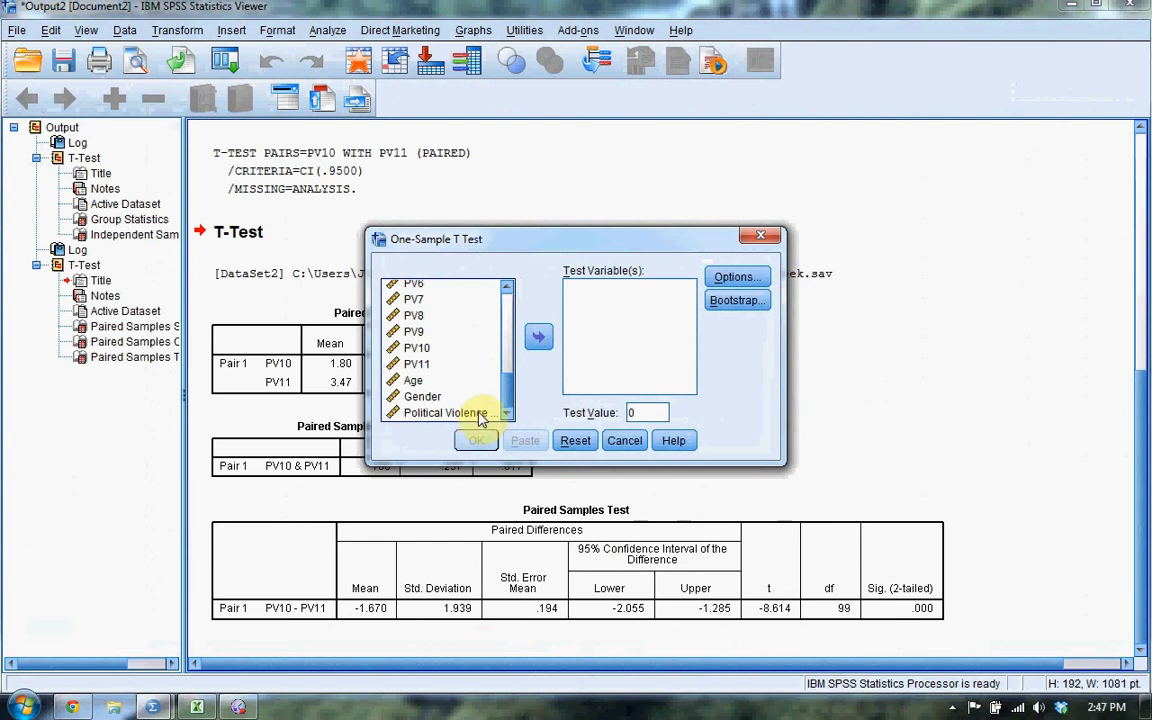
click(476, 418)
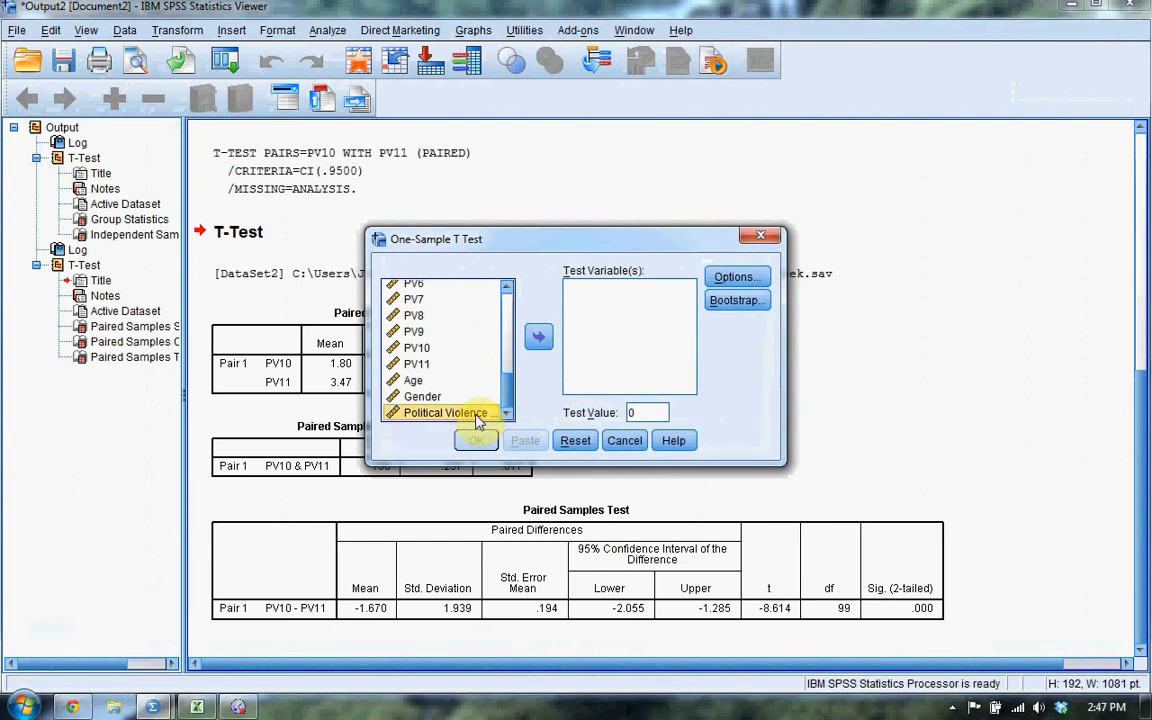
click(538, 336)
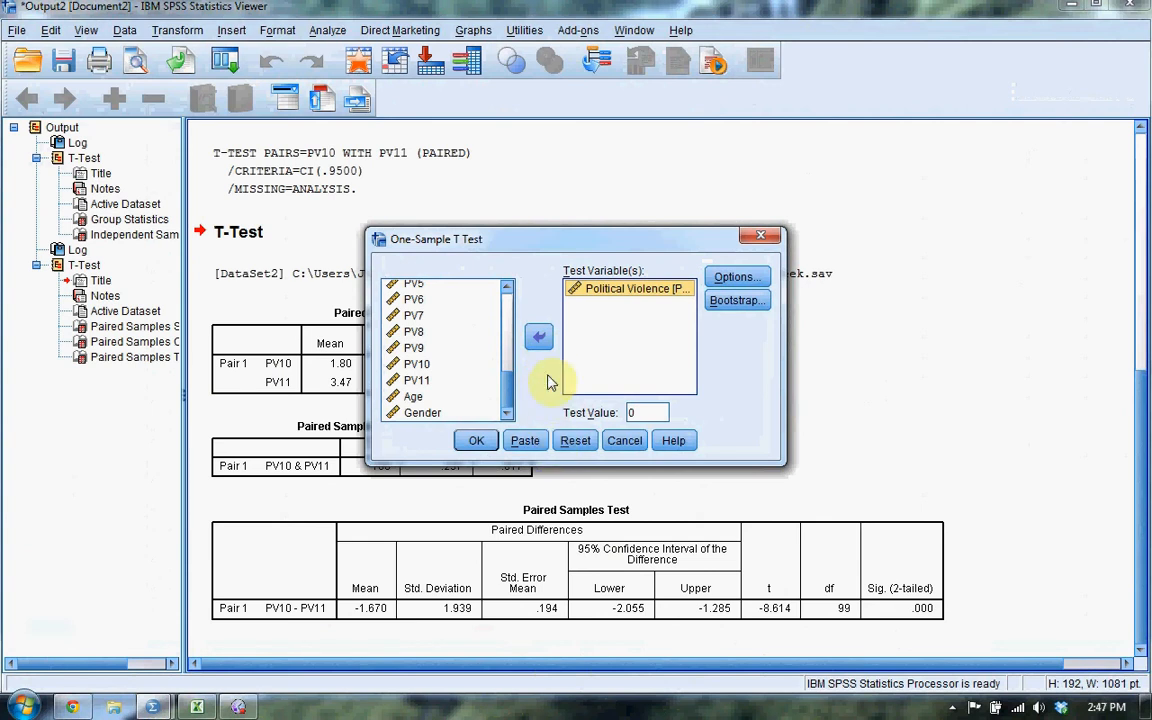
Set the test value to 3.0 and run the one-sample t test with a 95% confidence interval, excluding cases analysis by analysis.
double_click(640, 412)
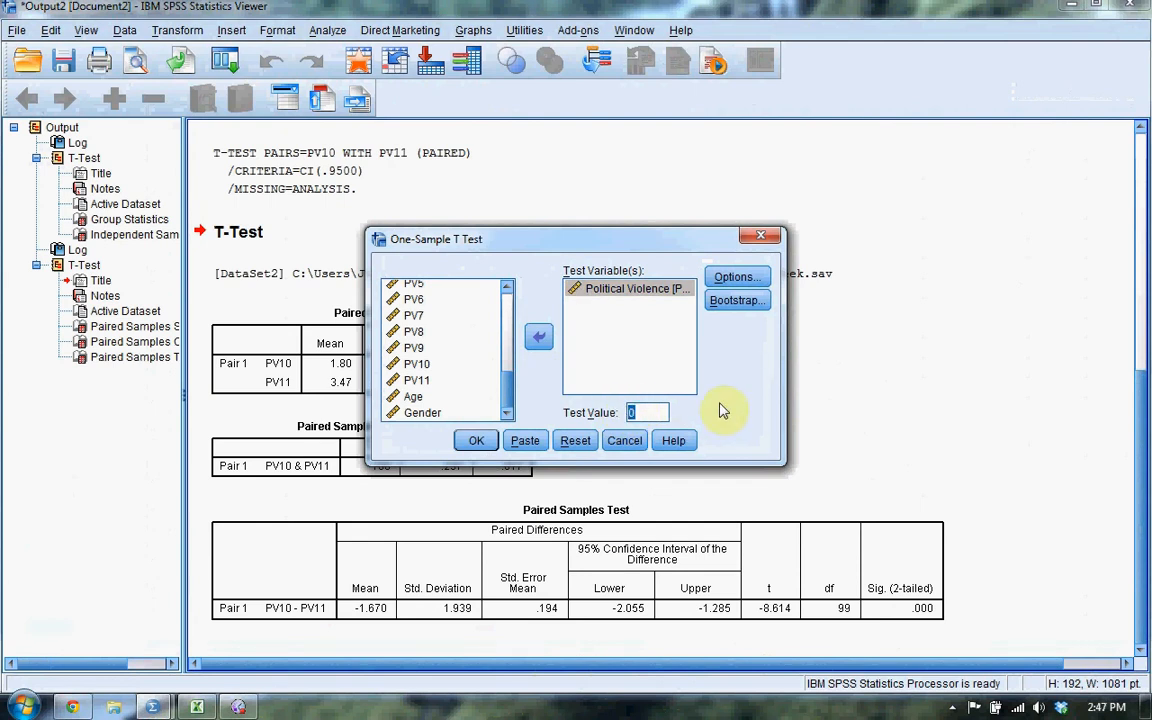
text(3.0)
click(738, 276)
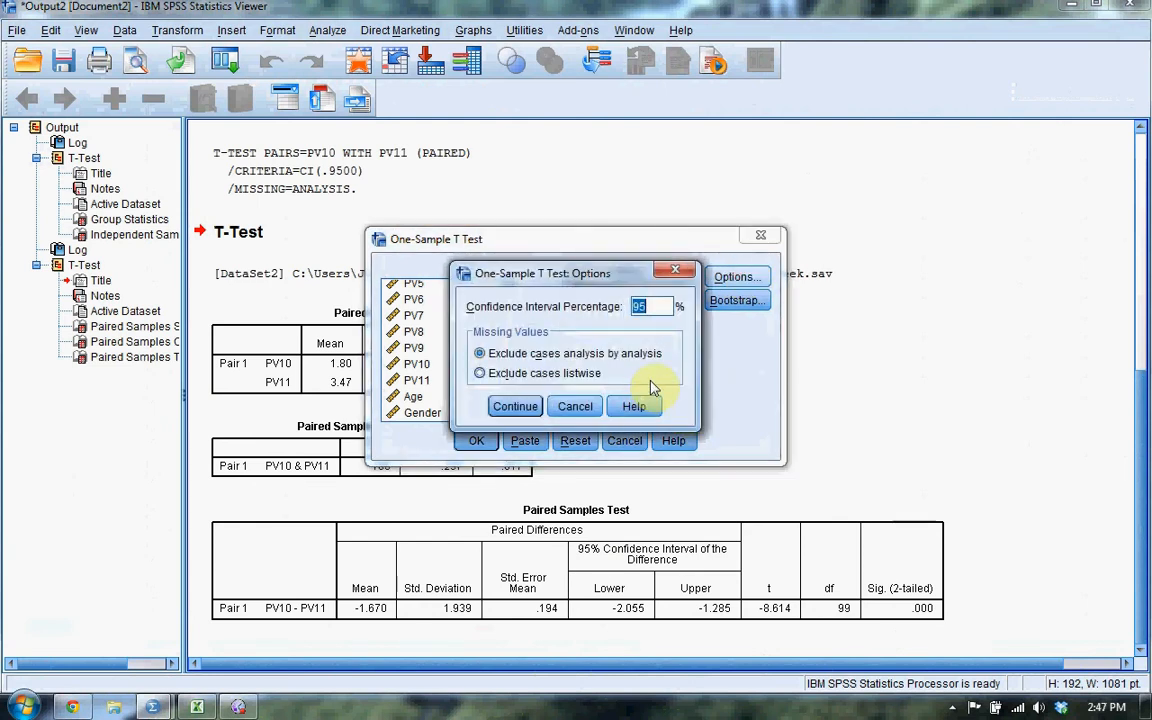
click(514, 406)
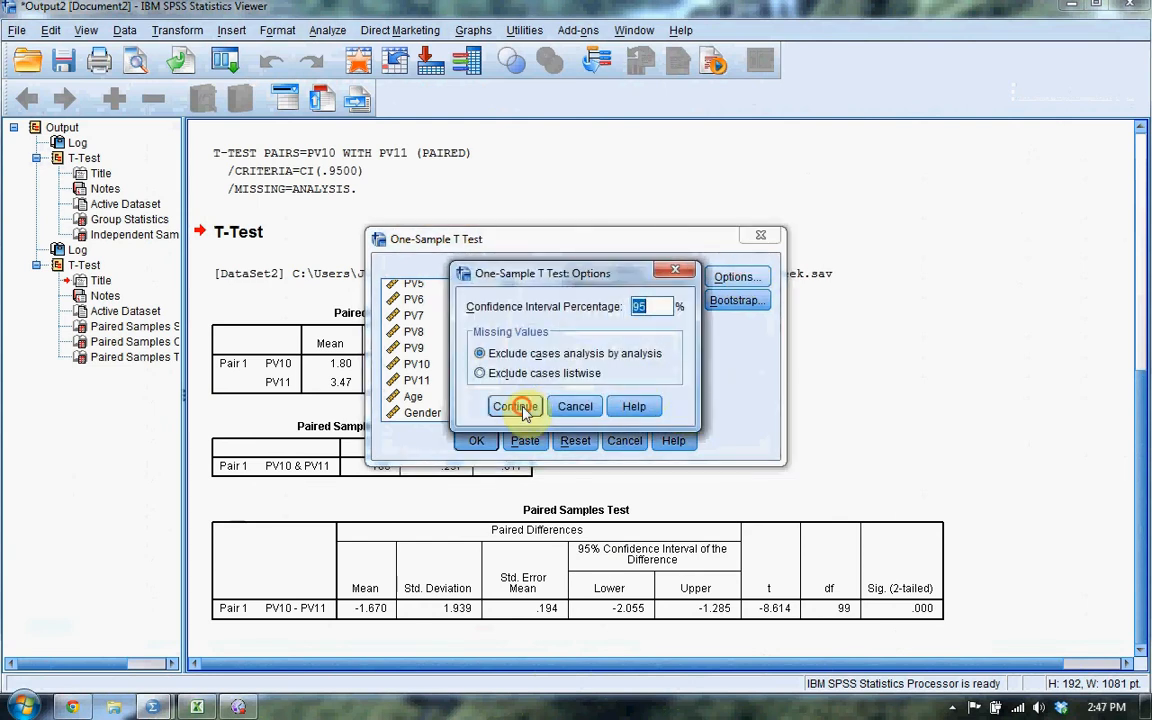
click(477, 440)
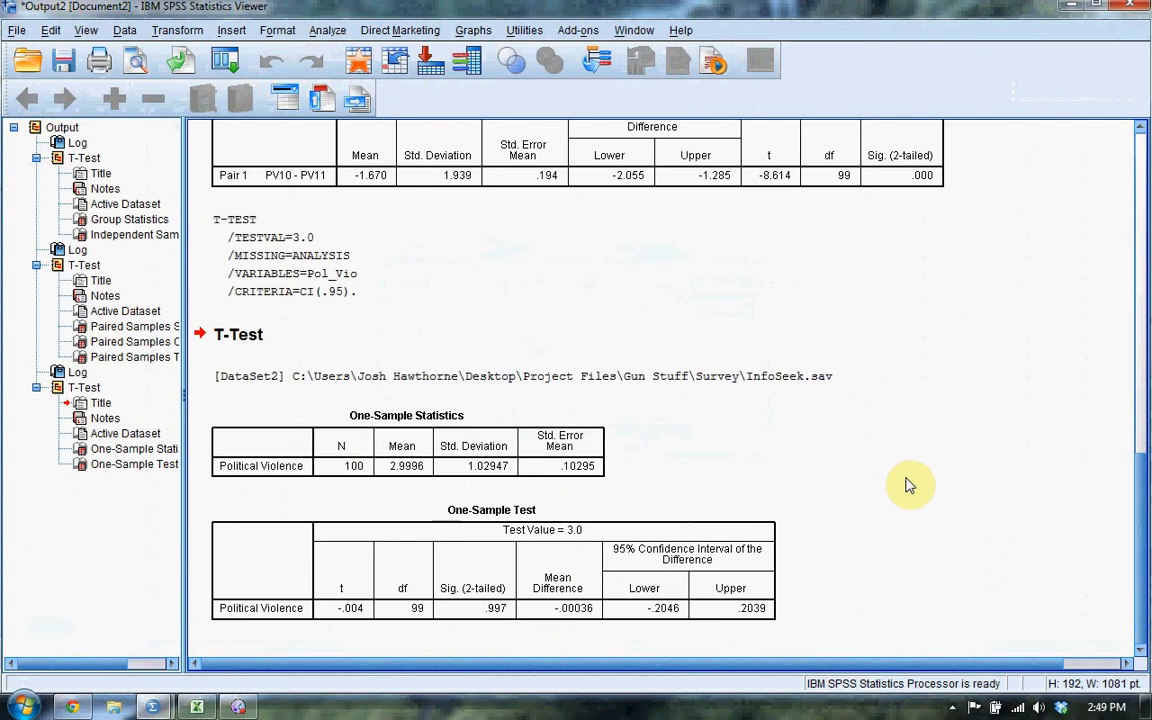
click(186, 34)
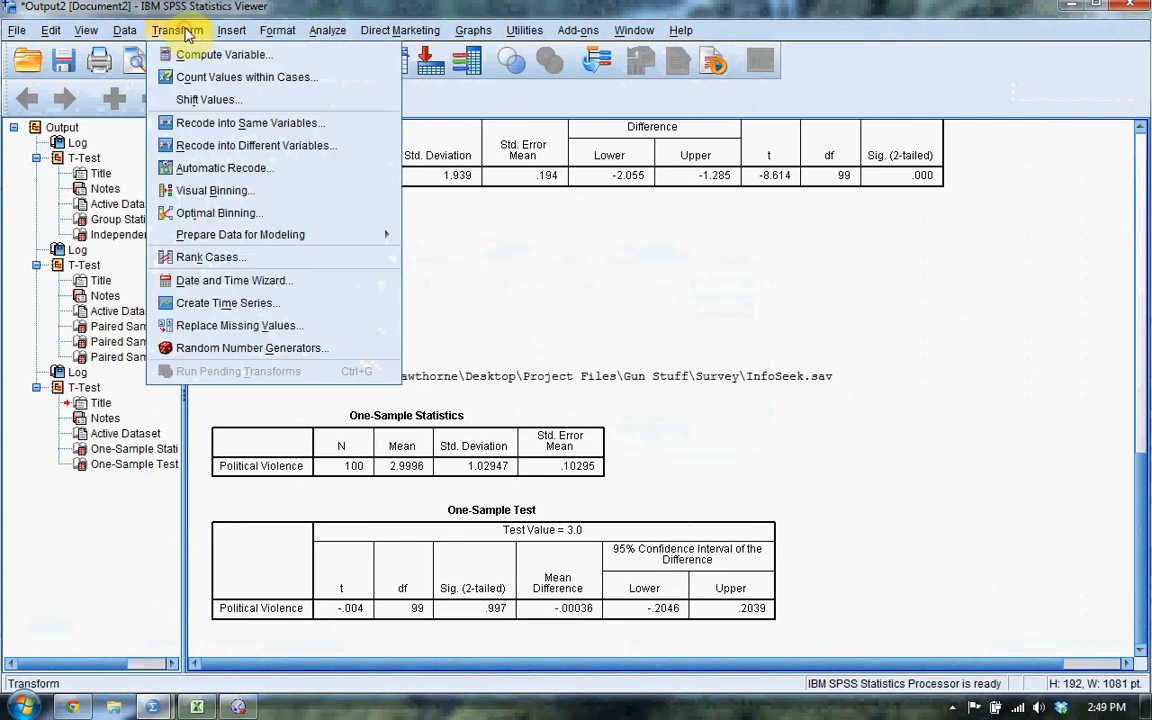
click(306, 55)
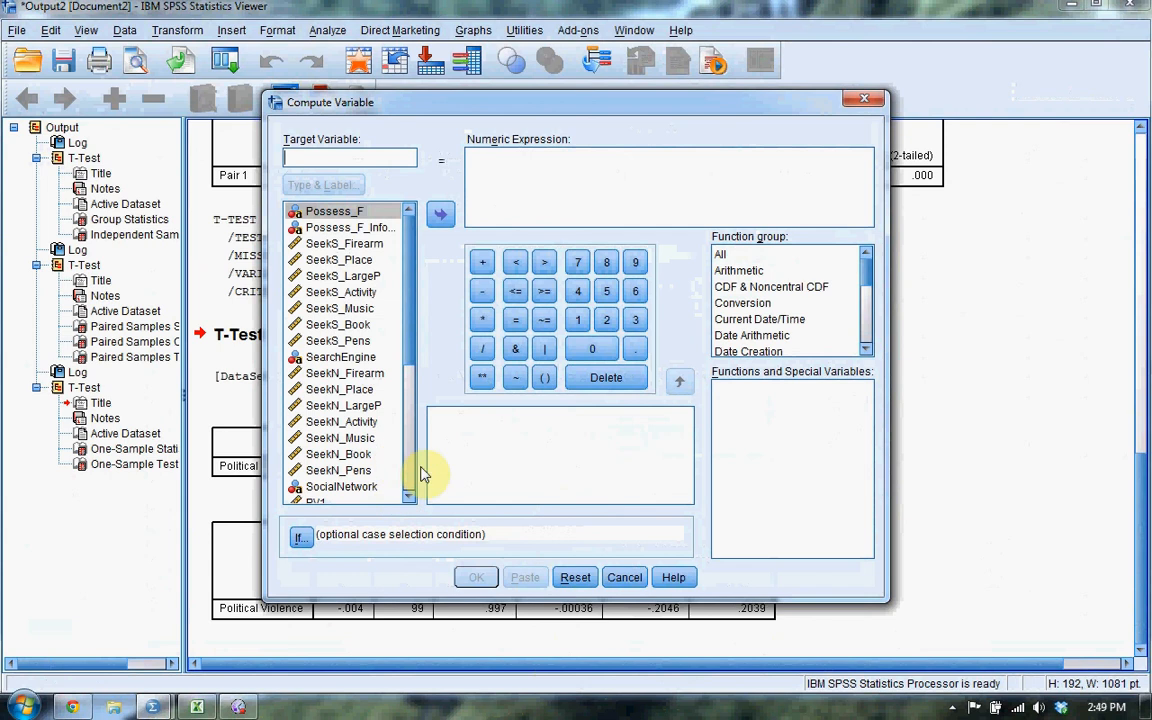
click(625, 579)
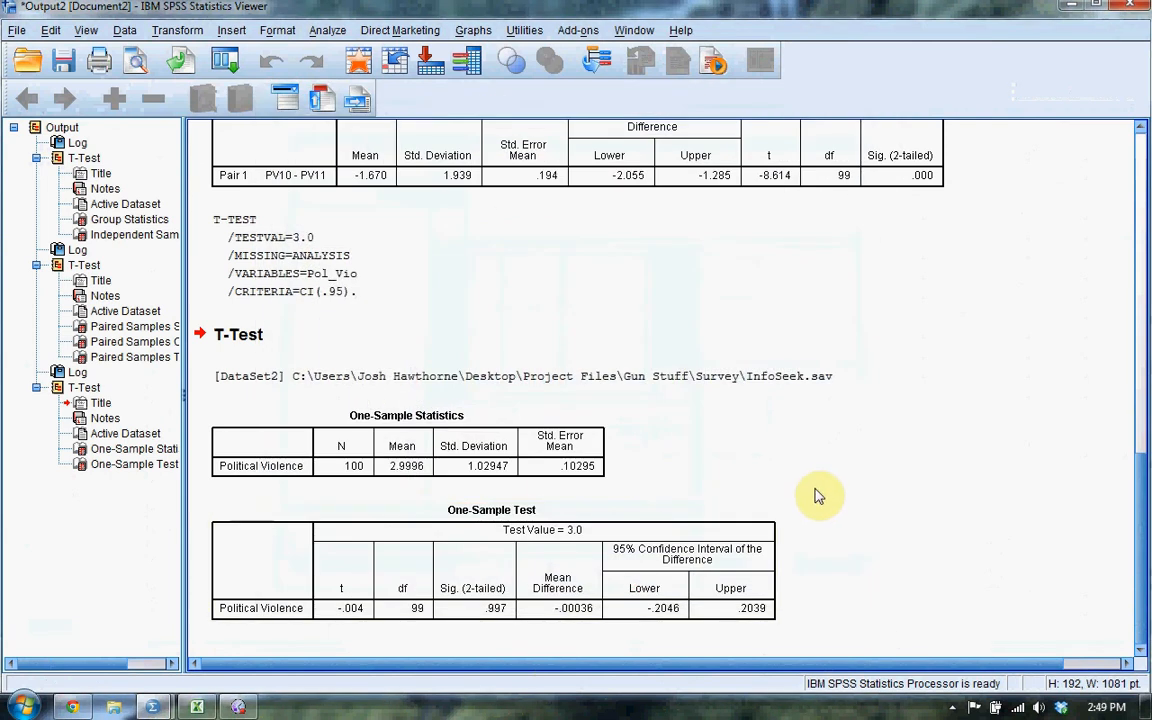